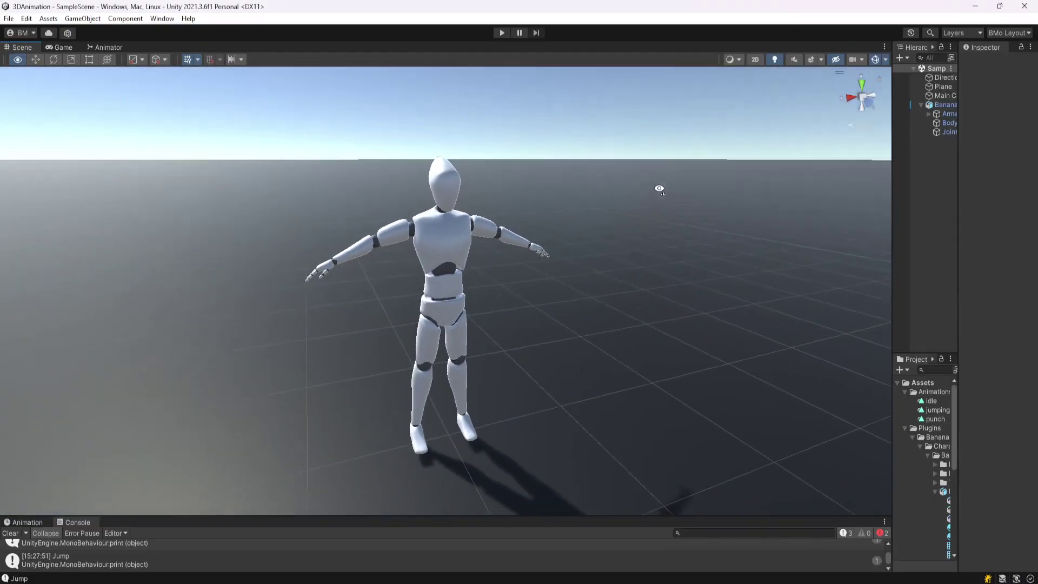
pyautogui.scroll(3, 668, 197)
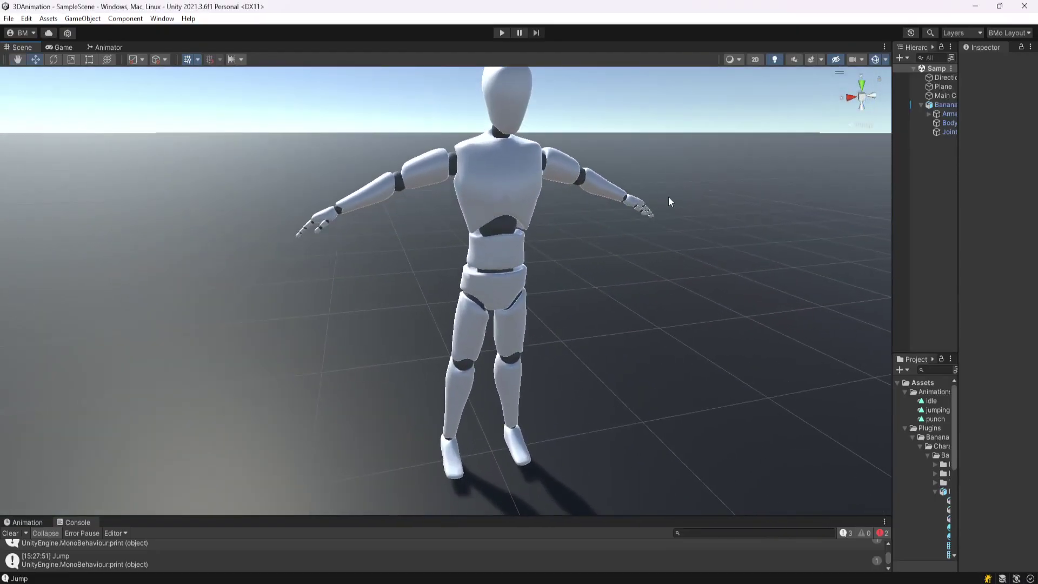
pyautogui.scroll(-3, 667, 196)
pyautogui.keyDown('alt'); pyautogui.moveTo(609, 251); pyautogui.dragTo(581, 264); pyautogui.keyUp('alt')
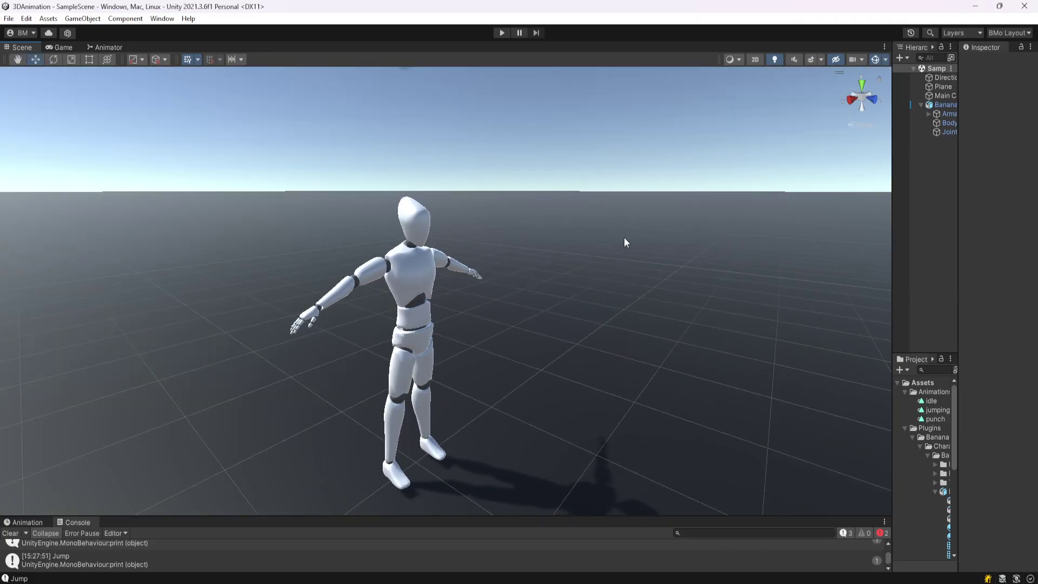
pyautogui.keyDown('alt'); pyautogui.moveTo(498, 255); pyautogui.dragTo(505, 285); pyautogui.keyUp('alt')
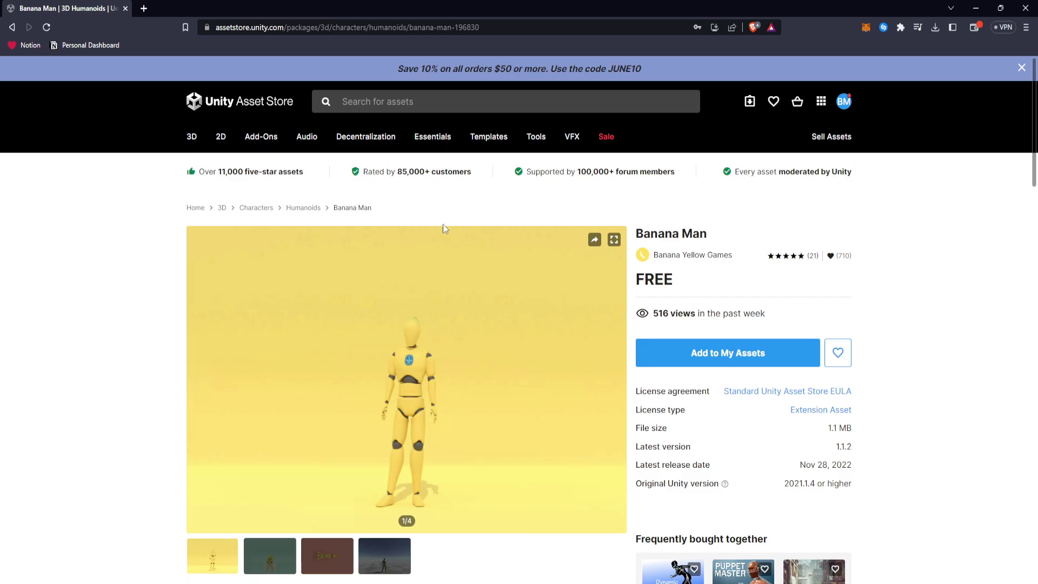
# Switch to the Unity Asset Store and look over the Banana Man asset page.
pyautogui.scroll(-1, 591, 210)
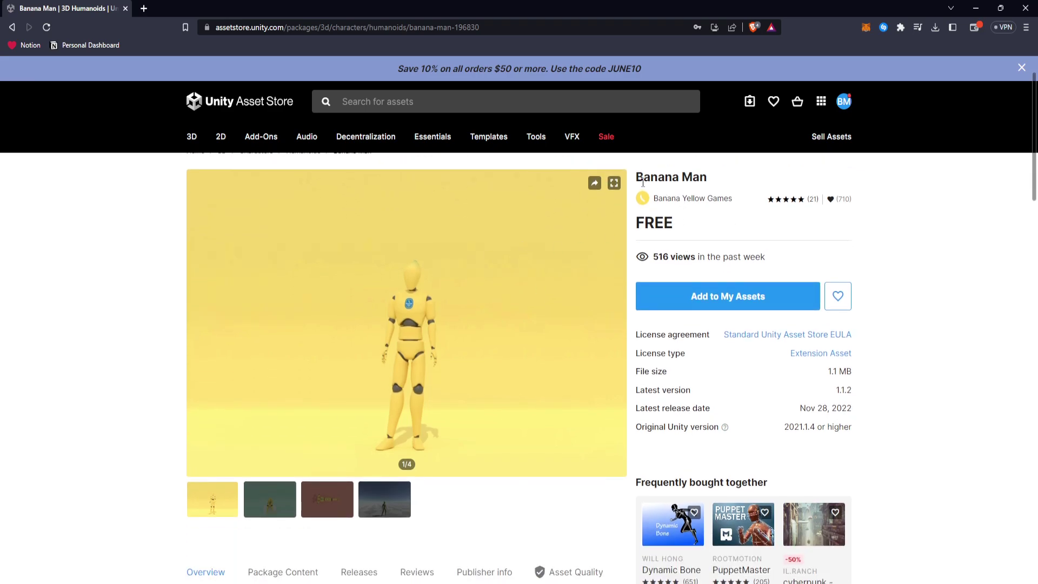
pyautogui.moveTo(638, 180); pyautogui.dragTo(708, 181)
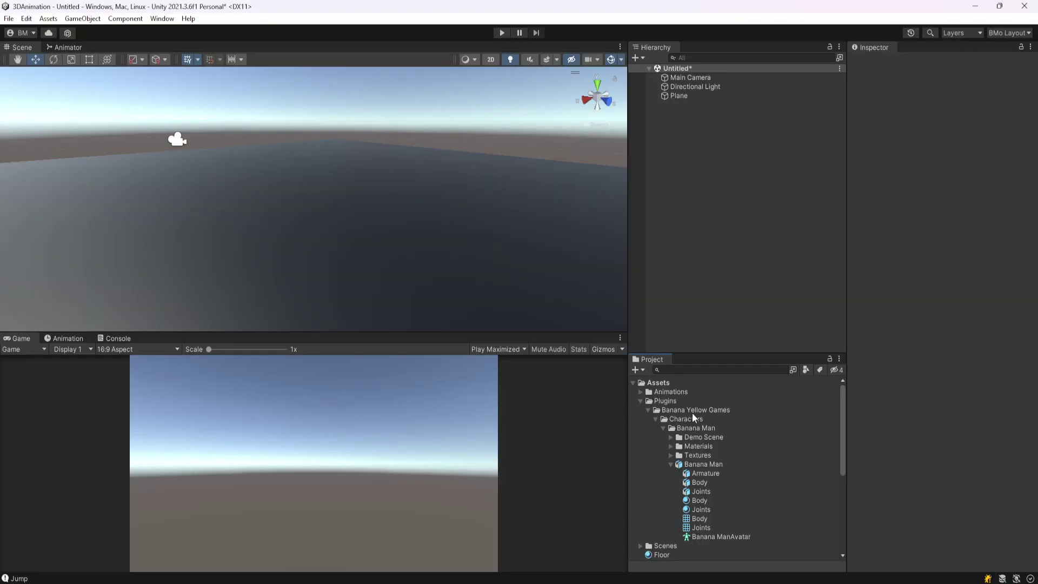
# In Unity, place the Banana Man model on the plane in the scene and play the scene to preview the character.
pyautogui.click(695, 412)
pyautogui.moveTo(702, 465); pyautogui.dragTo(320, 242)
pyautogui.scroll(-5, 378, 203)
pyautogui.keyDown('alt'); pyautogui.moveTo(416, 162); pyautogui.dragTo(429, 259); pyautogui.keyUp('alt')
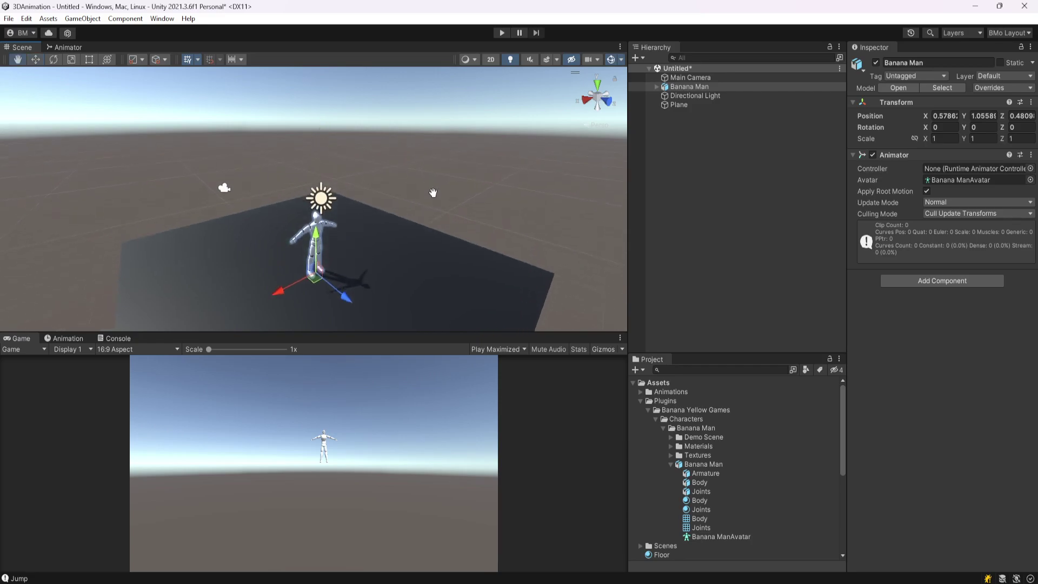
pyautogui.moveTo(429, 258)
pyautogui.mouseDown(button='right')
pyautogui.moveTo(427, 301)
pyautogui.moveTo(447, 225)
pyautogui.moveTo(385, 232)
pyautogui.moveTo(421, 248)
pyautogui.mouseUp(button='right')
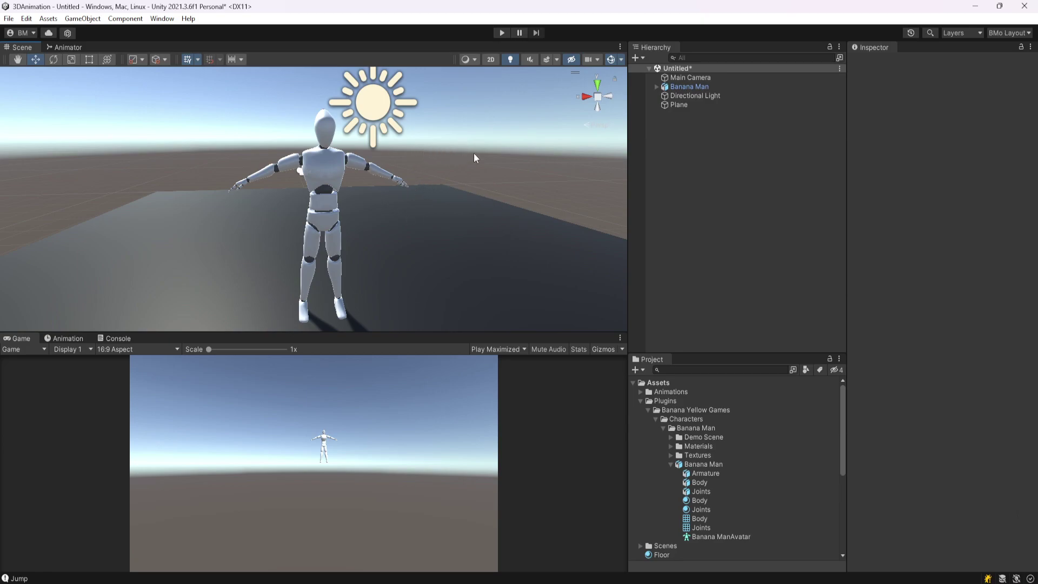
pyautogui.moveTo(417, 203); pyautogui.dragTo(376, 178, button='right')
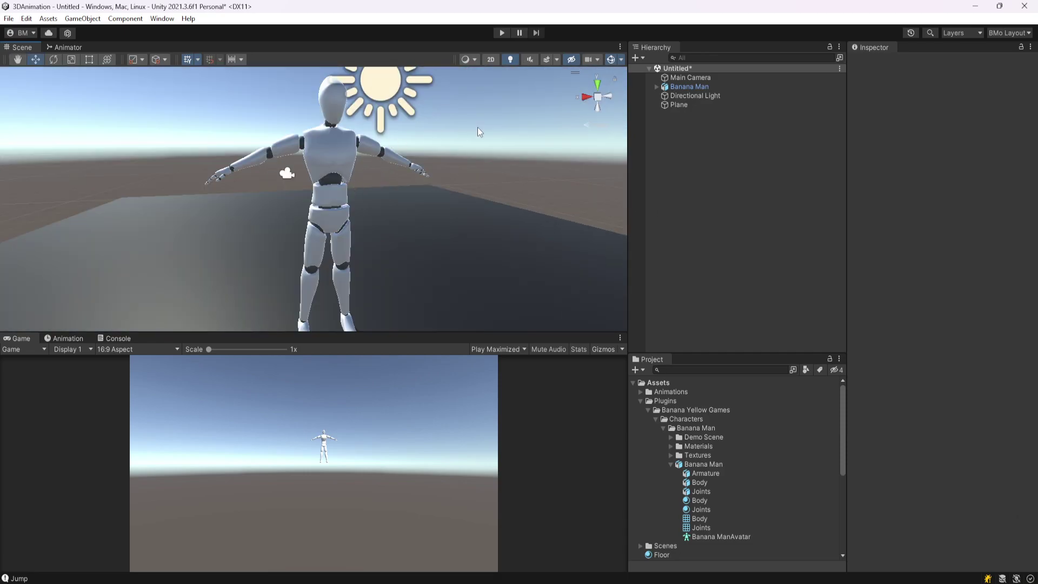
pyautogui.hotkey('ctrl', 'p')
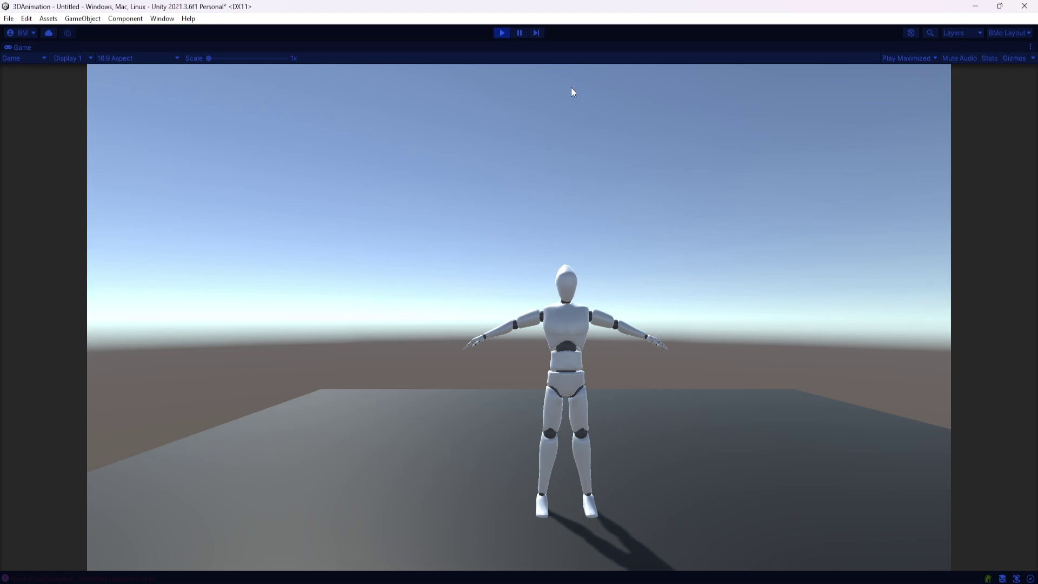
# Switch to Mixamo, browse the animation library and preview the Mutant Right Turn 45 animation.
pyautogui.hotkey('alt', 'Tab')
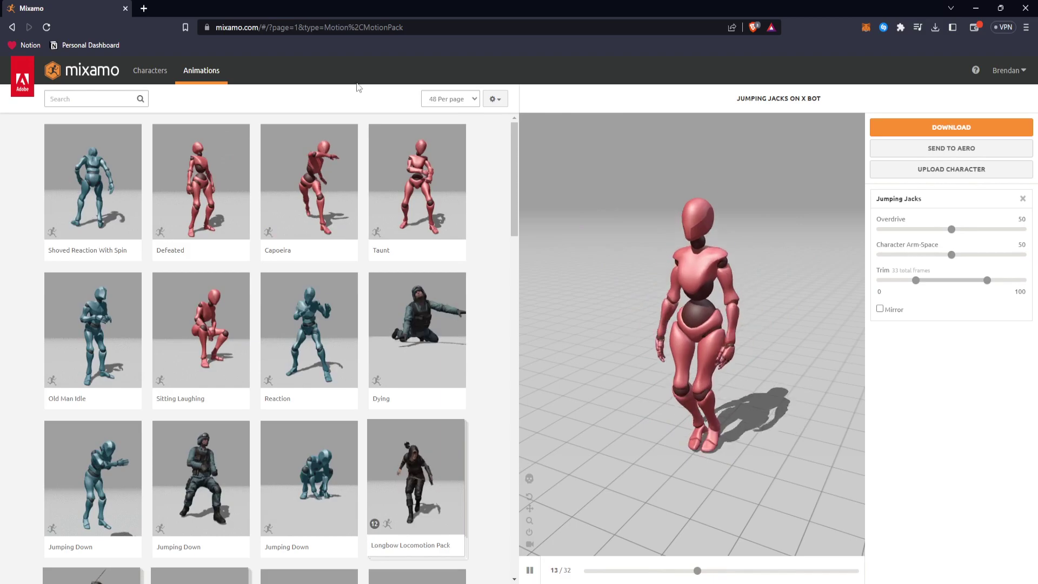
pyautogui.scroll(-15, 285, 264)
pyautogui.scroll(-10, 282, 264)
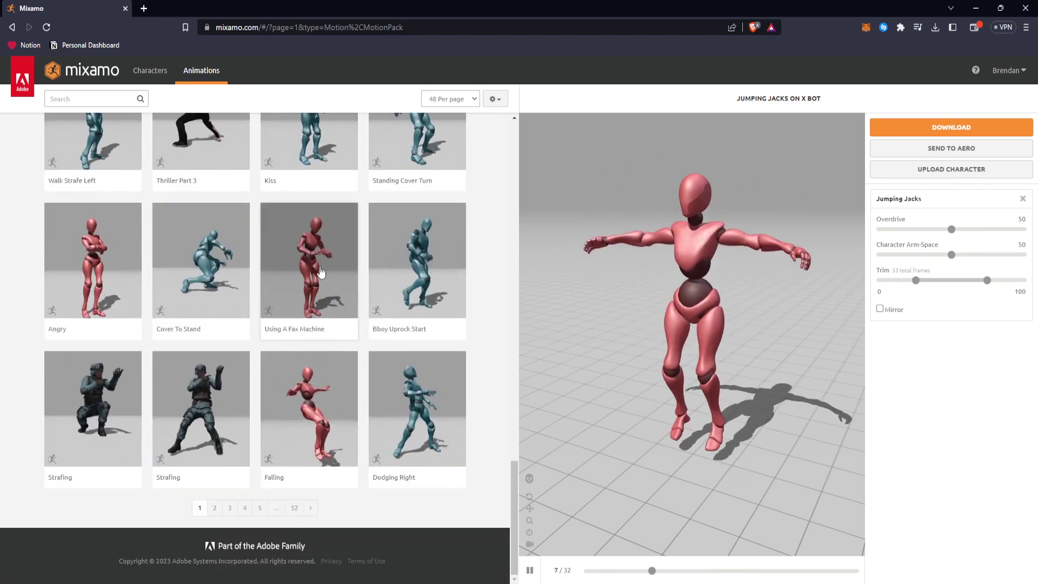
pyautogui.scroll(6, 336, 286)
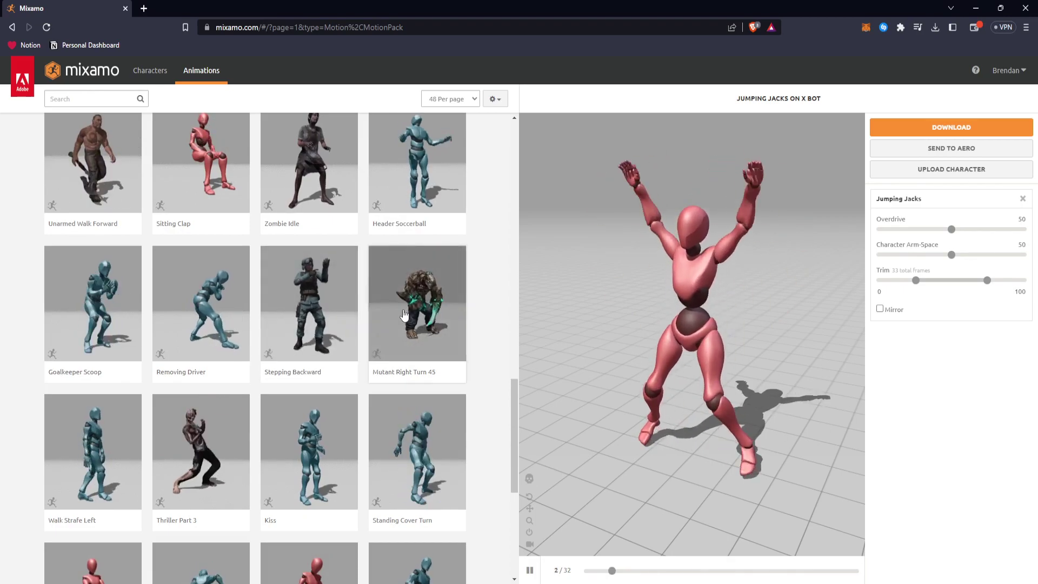
pyautogui.click(409, 314)
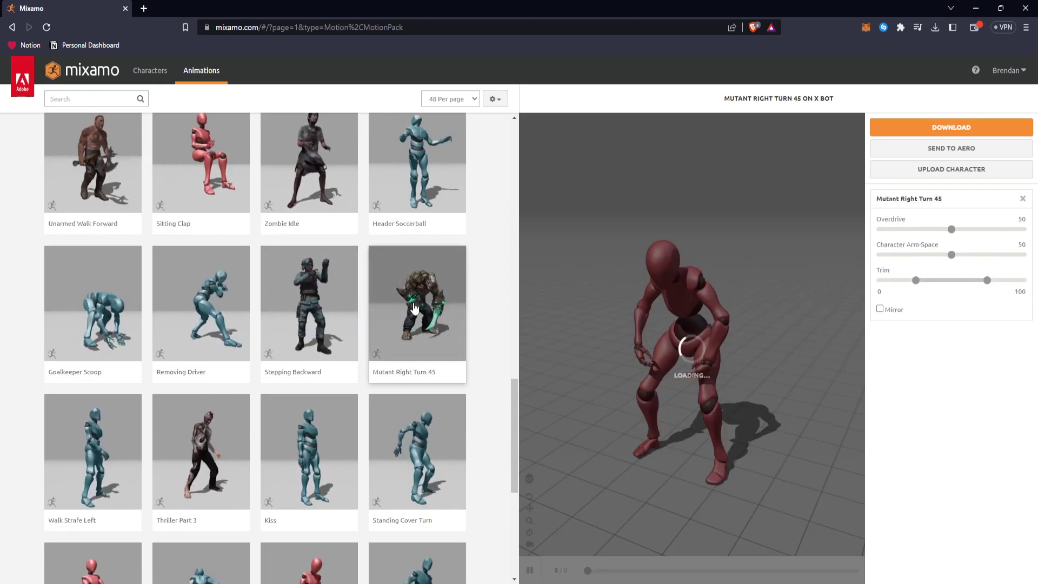
pyautogui.scroll(1, 485, 460)
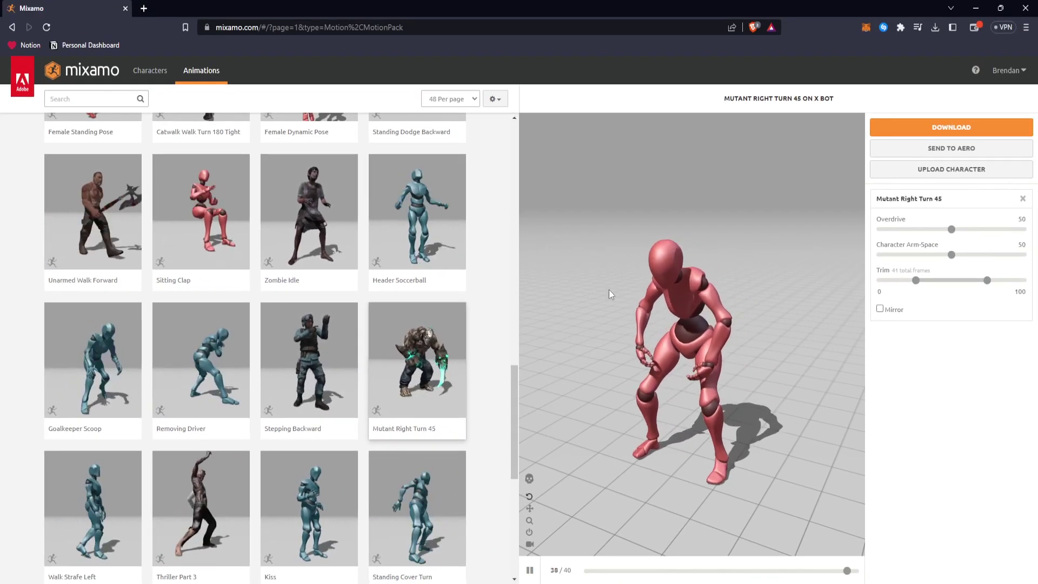
# Search the animations for "box idle" and load the boxing-stance Idle animation on the X Bot preview.
pyautogui.click(89, 98)
pyautogui.write('box idle')
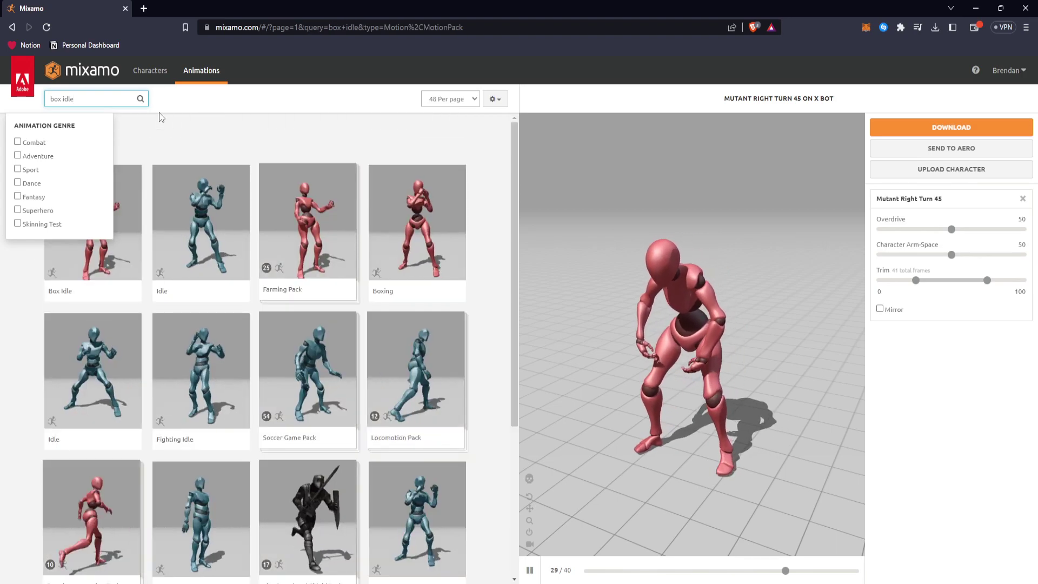
pyautogui.click(100, 288)
pyautogui.moveTo(682, 280); pyautogui.dragTo(857, 385)
pyautogui.moveTo(685, 219); pyautogui.dragTo(647, 284)
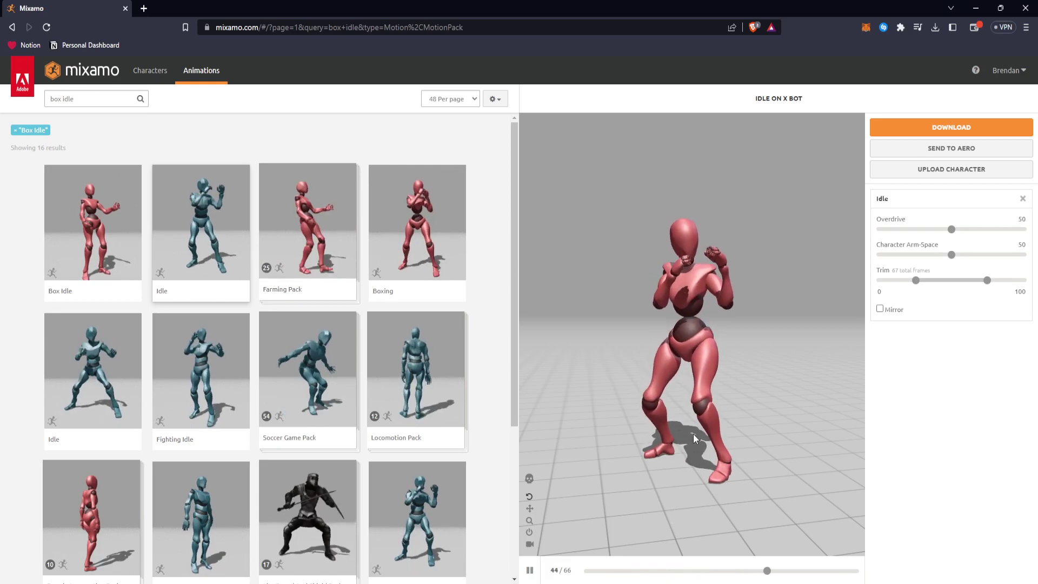
# Download the Idle animation as FBX Binary(.fbx), Without Skin, at 60 frames per second with keyframe reduction set to none.
pyautogui.click(914, 129)
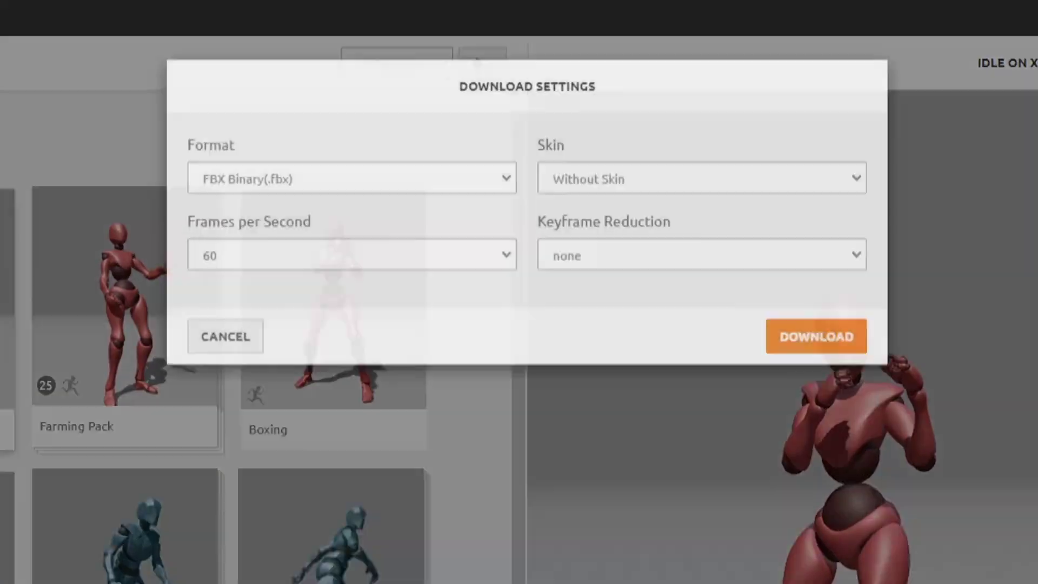
pyautogui.click(428, 218)
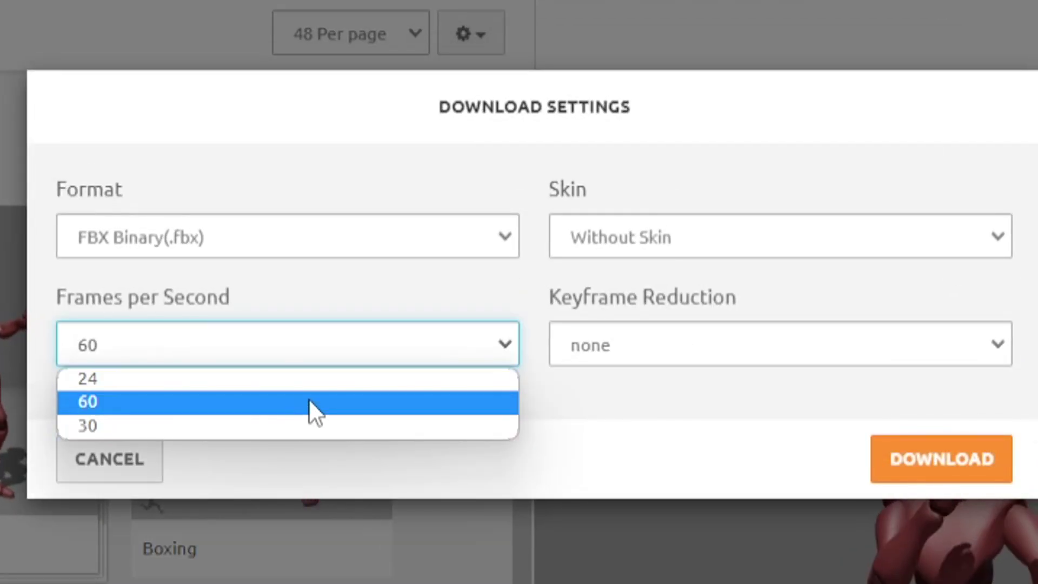
pyautogui.click(271, 401)
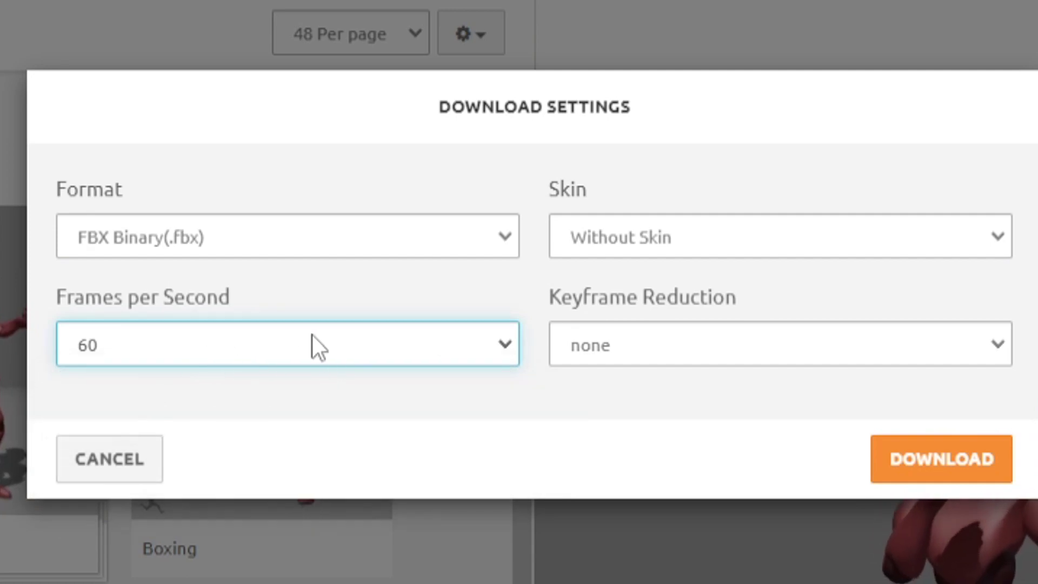
pyautogui.click(324, 311)
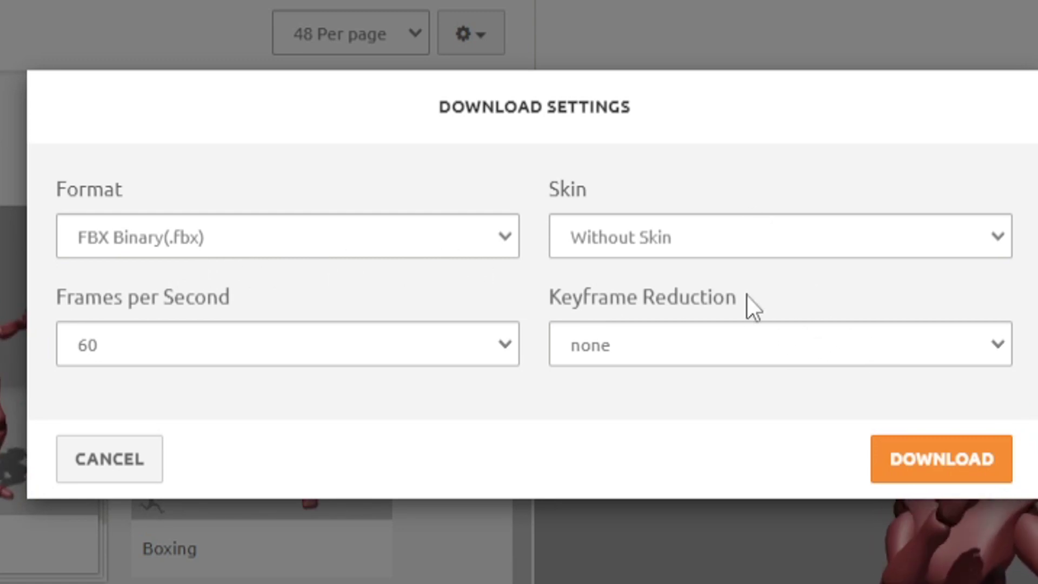
pyautogui.click(733, 233)
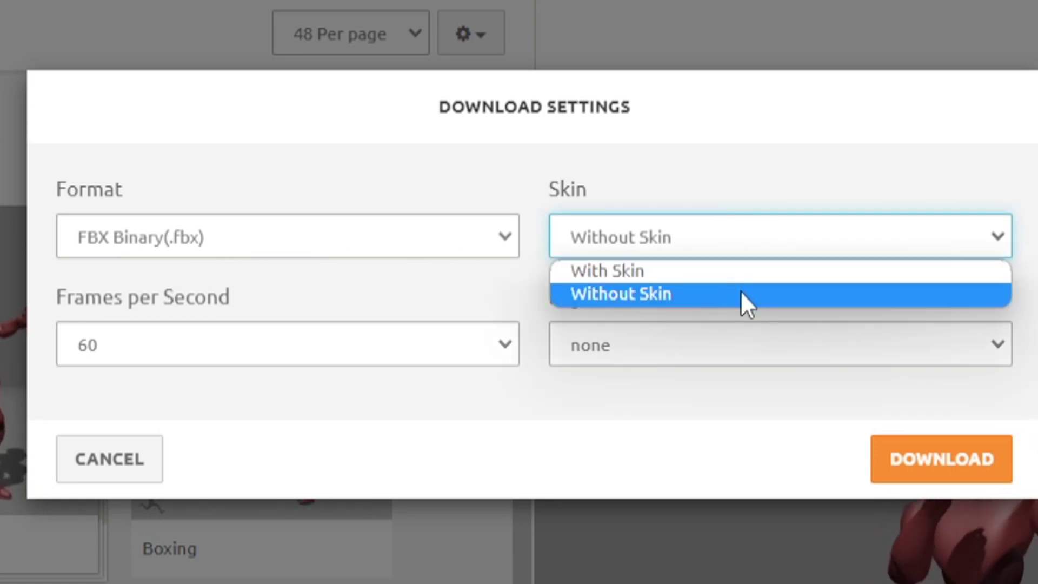
pyautogui.click(741, 293)
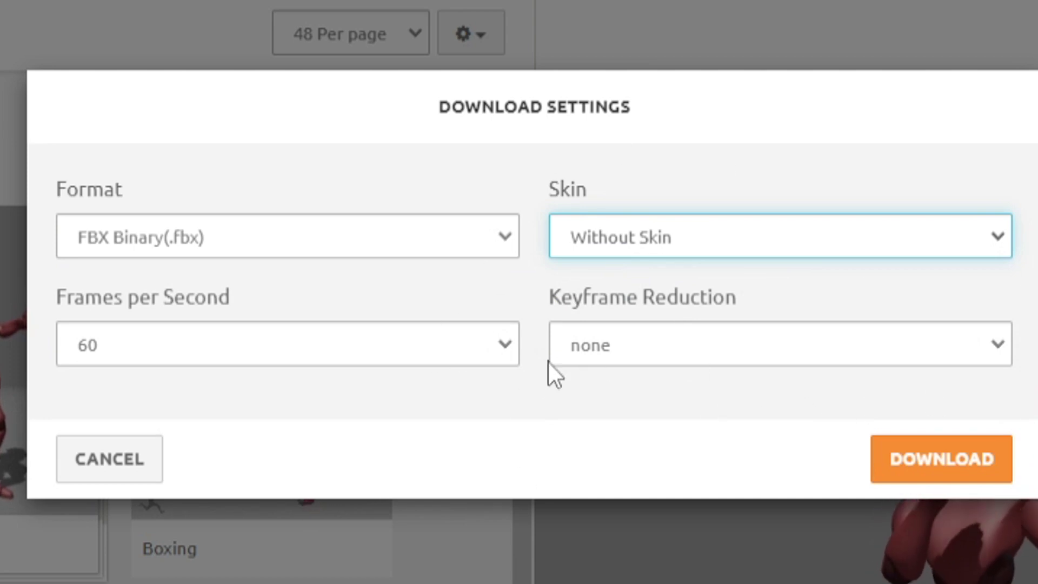
pyautogui.click(947, 466)
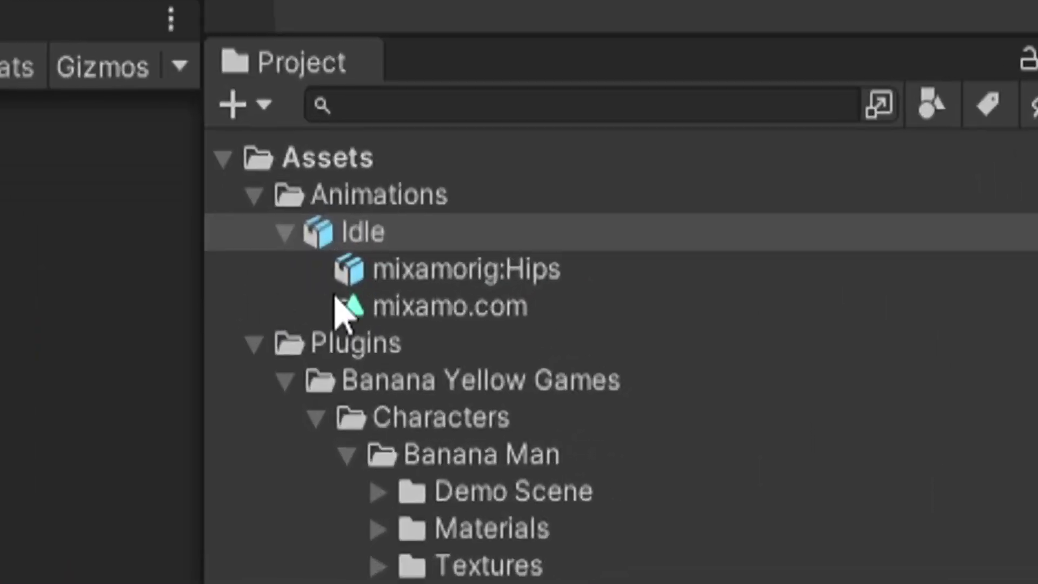
# In Unity, set the rig animation type of the imported Idle model to Humanoid and apply the import settings.
pyautogui.click(363, 238)
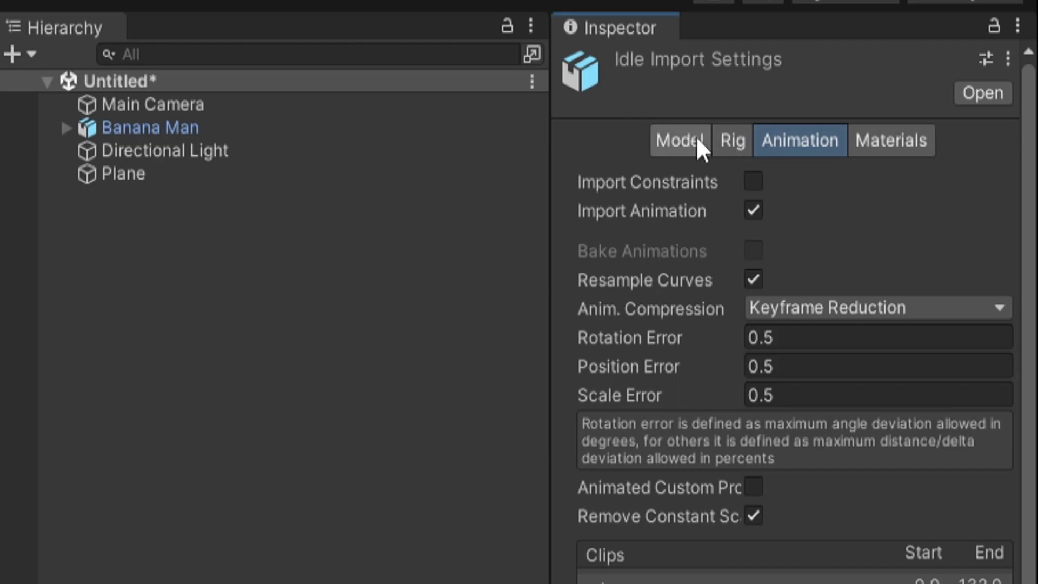
pyautogui.click(742, 144)
pyautogui.click(846, 142)
pyautogui.click(859, 141)
pyautogui.click(745, 144)
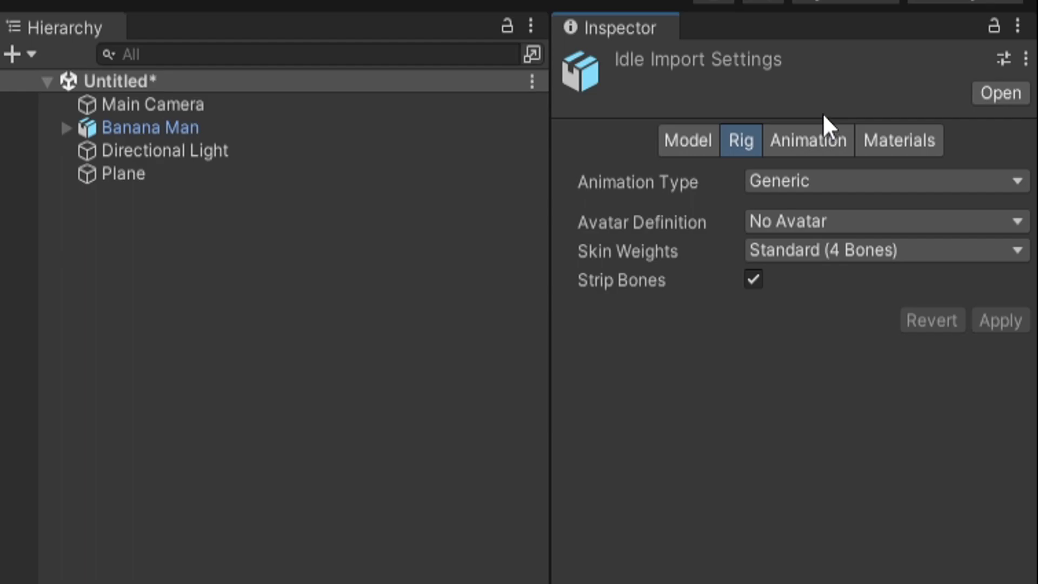
pyautogui.click(824, 124)
pyautogui.click(739, 138)
pyautogui.click(829, 182)
pyautogui.click(835, 316)
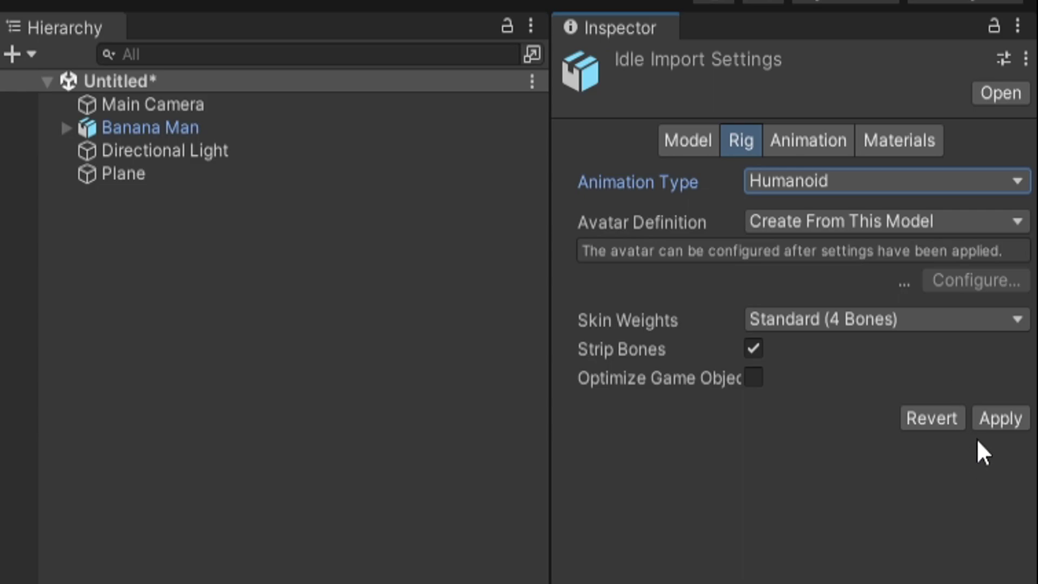
pyautogui.click(1005, 423)
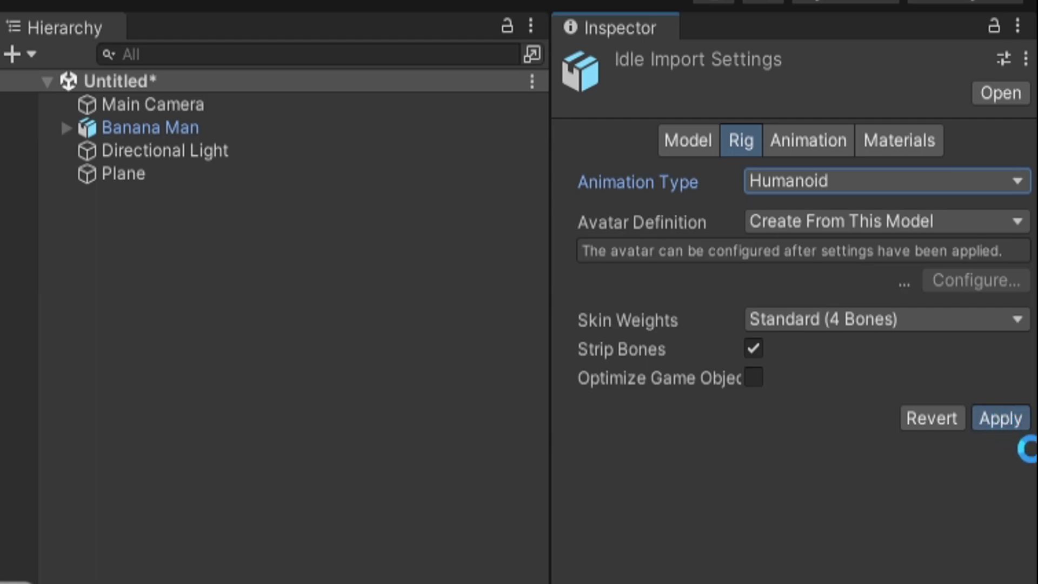
# Enable Loop Time on the mixamo.com clip, rename the clip to "idle" and apply the import settings.
pyautogui.click(813, 139)
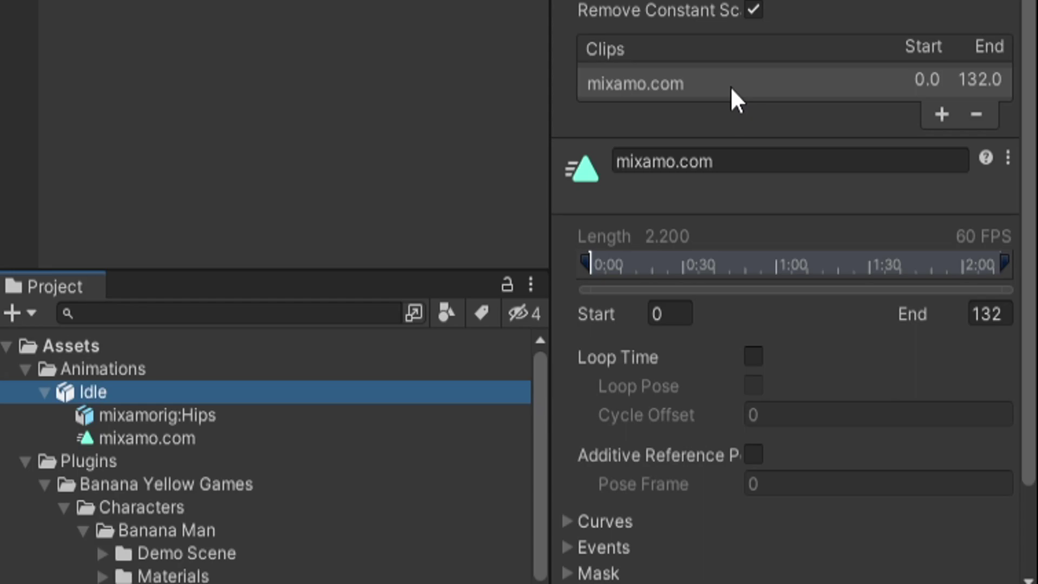
pyautogui.scroll(-3, 729, 62)
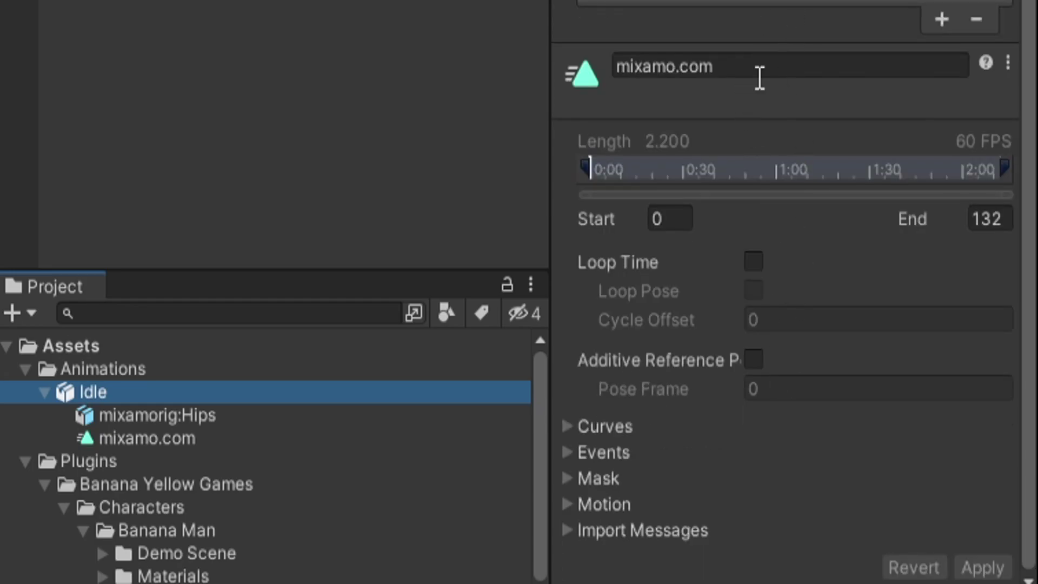
pyautogui.click(734, 67)
pyautogui.click(735, 67)
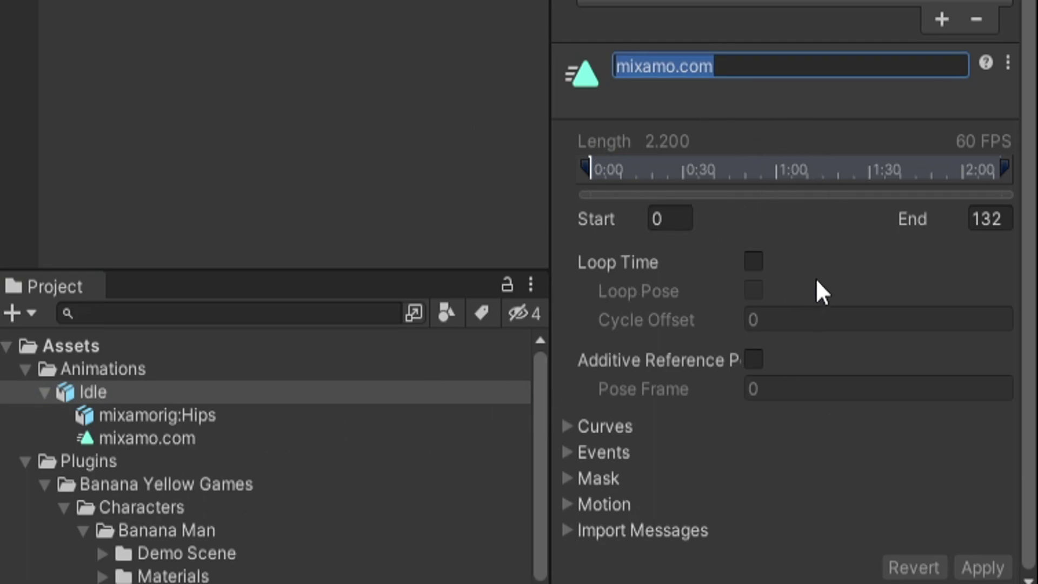
pyautogui.click(753, 263)
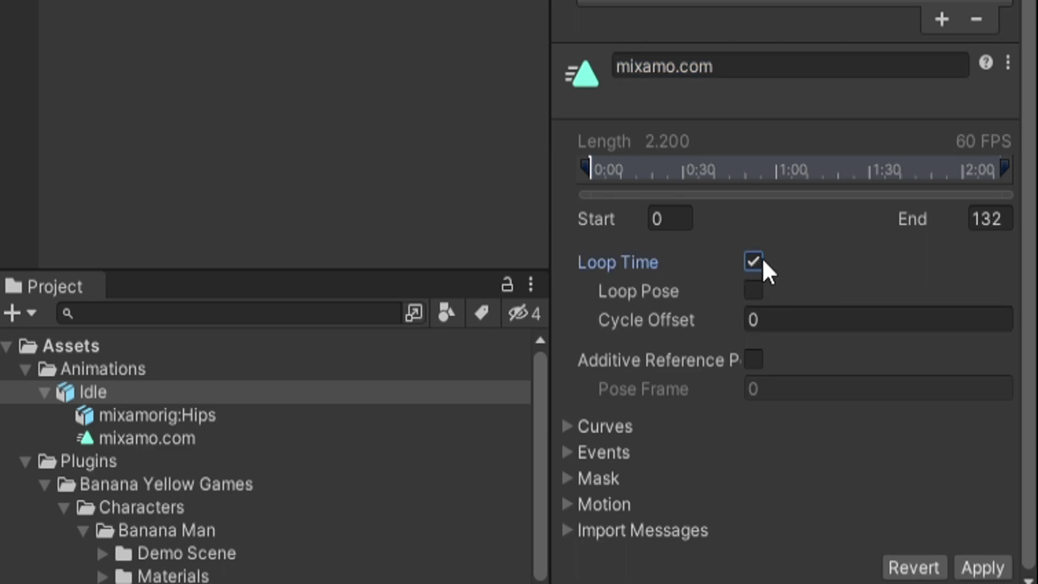
pyautogui.click(797, 67)
pyautogui.write('idle')
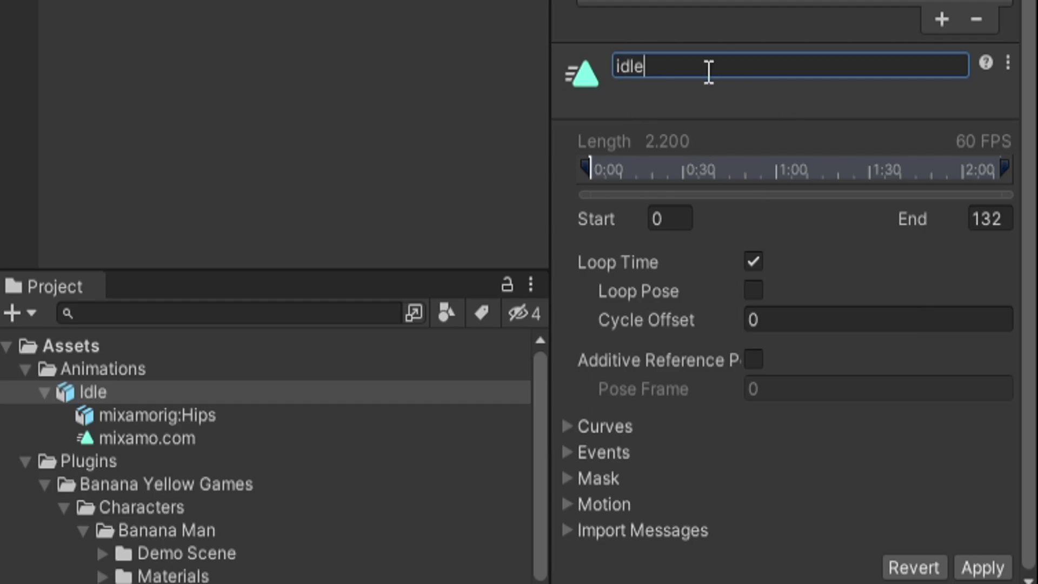
pyautogui.click(983, 569)
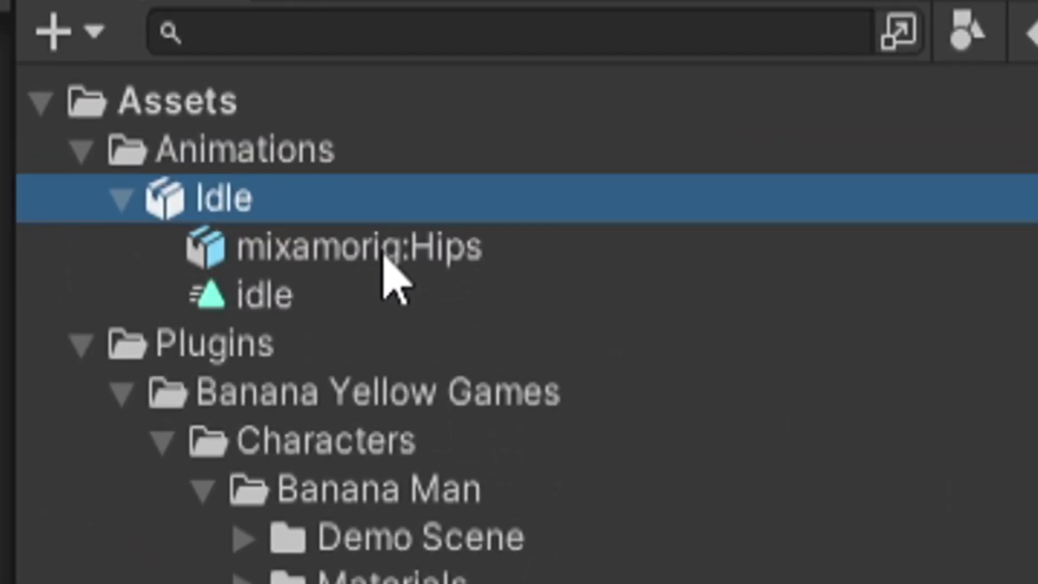
# Duplicate the idle clip from the imported Idle model as a separate clip in the Animations folder.
pyautogui.click(325, 295)
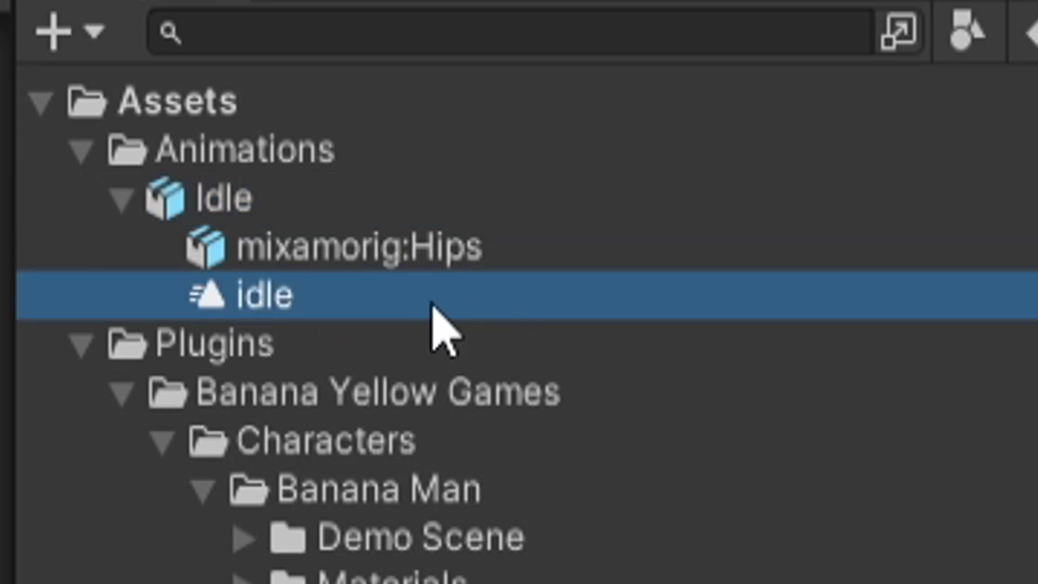
pyautogui.moveTo(433, 317); pyautogui.dragTo(541, 154)
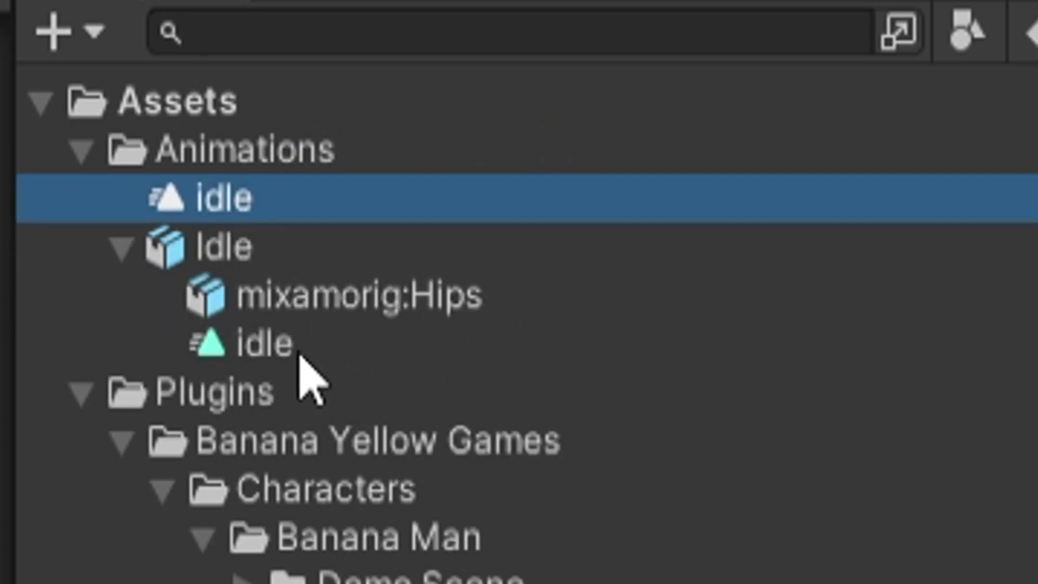
# Delete the imported Idle model from the Animations folder, keeping only the standalone idle clip.
pyautogui.click(264, 354)
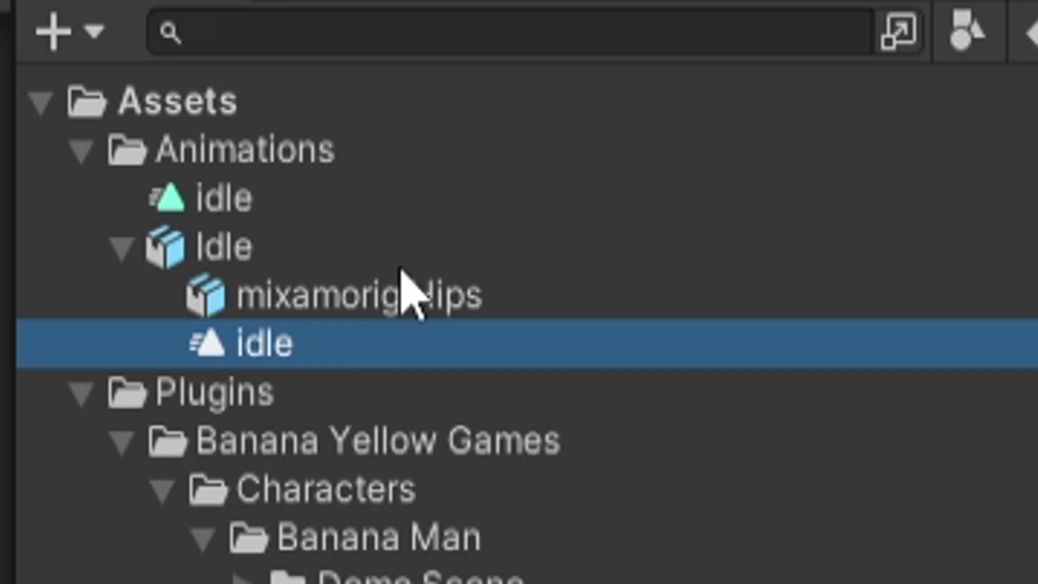
pyautogui.click(381, 257)
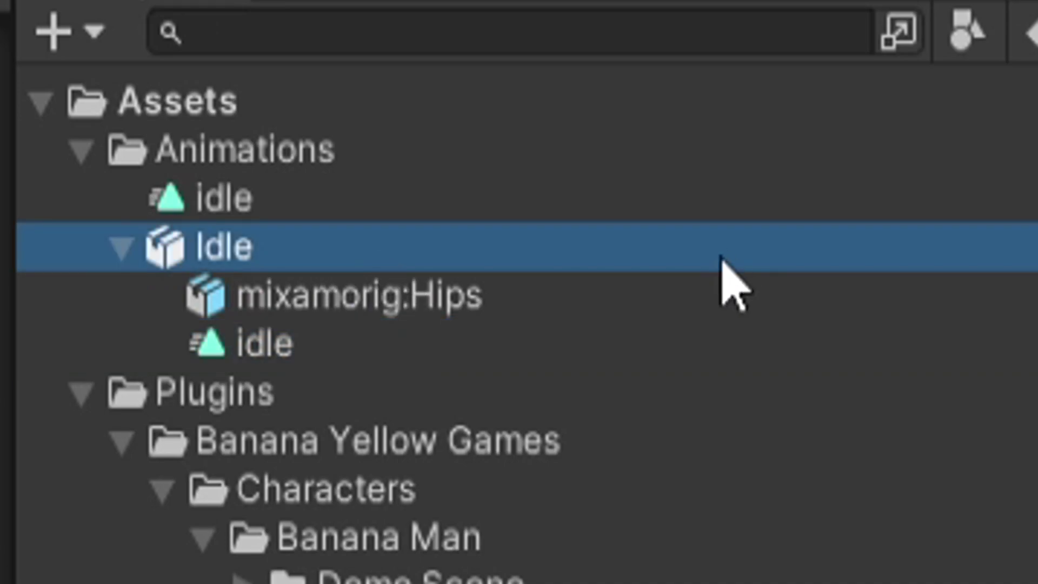
pyautogui.press('Delete')
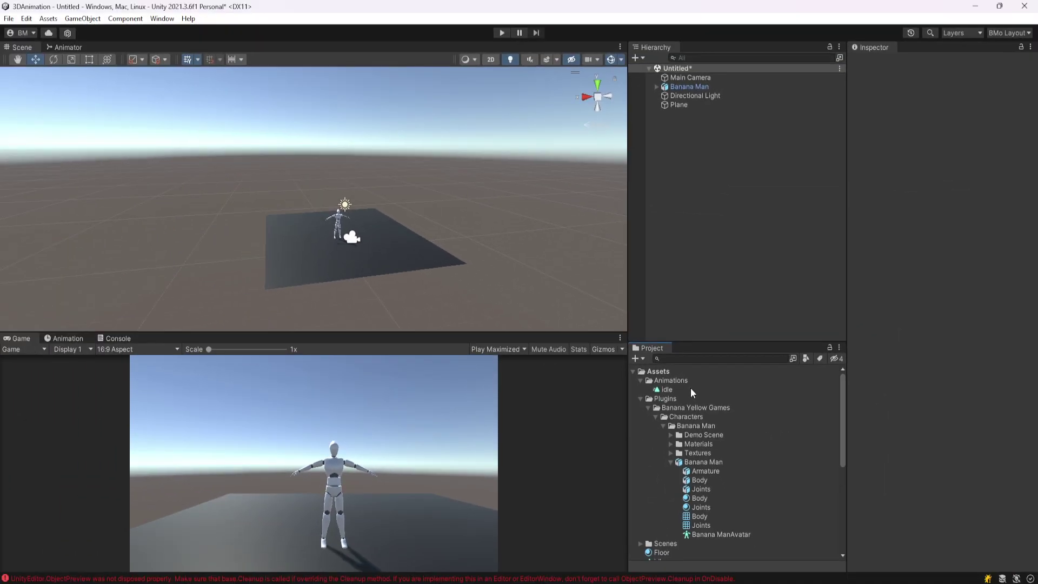
pyautogui.click(346, 199)
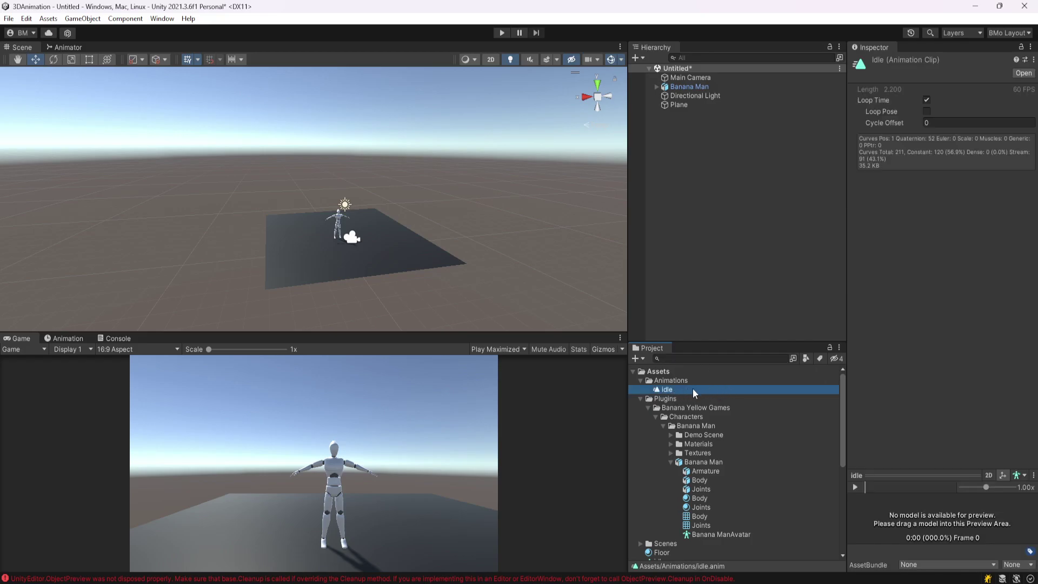
# Apply the idle clip to the Banana Man character in the scene so its Animator gets a controller.
pyautogui.click(689, 87)
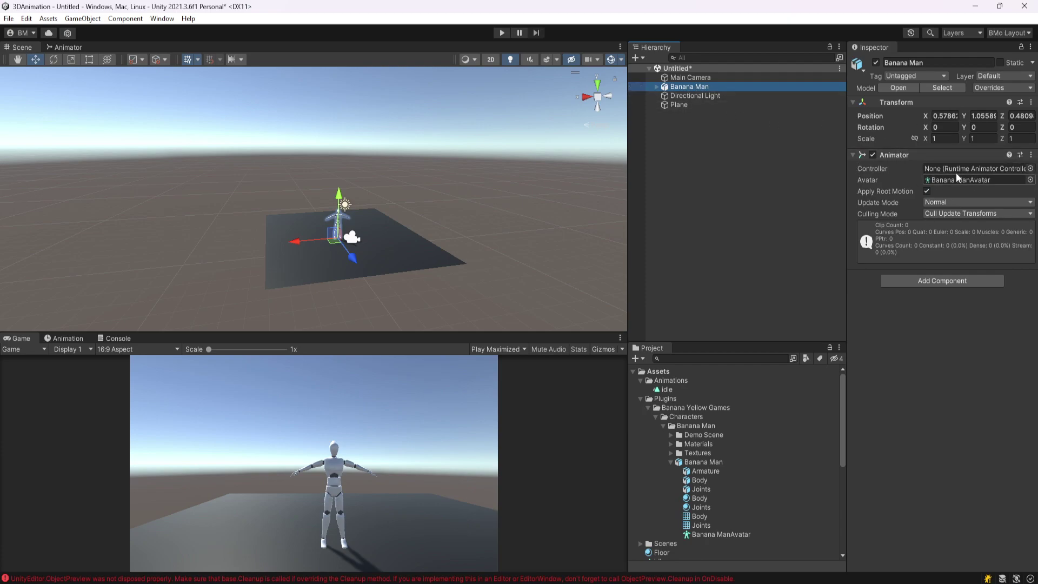
pyautogui.moveTo(671, 391); pyautogui.dragTo(691, 88)
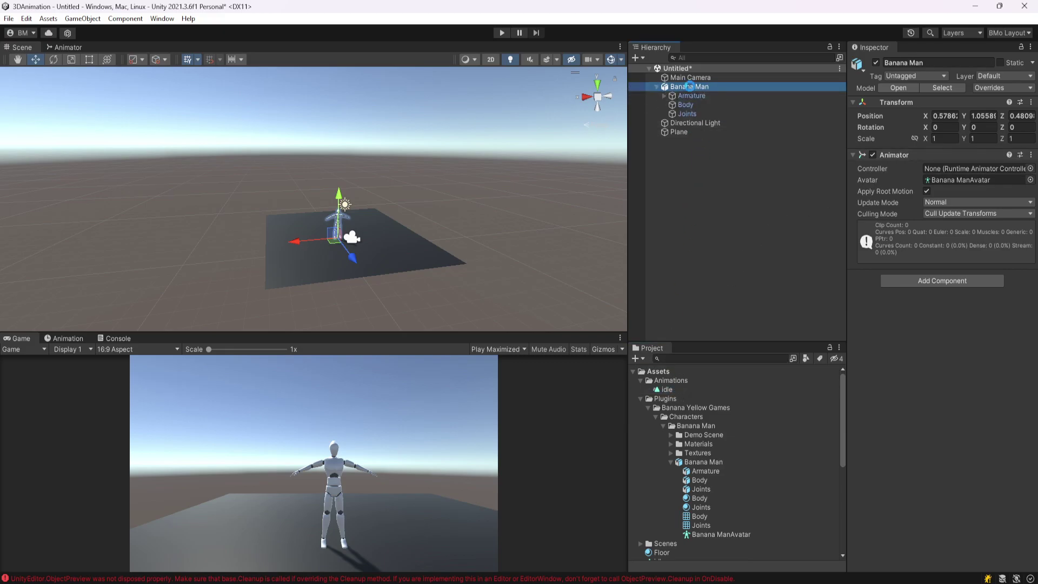
pyautogui.moveTo(689, 87); pyautogui.dragTo(690, 87)
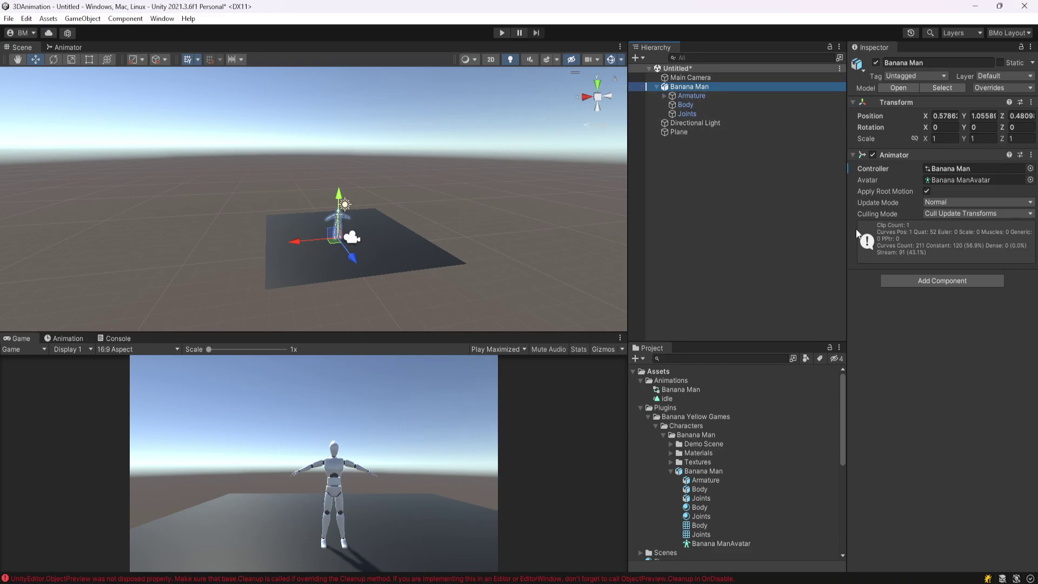
# Open the Banana Man animator controller and inspect its idle state.
pyautogui.doubleClick(683, 389)
pyautogui.click(441, 176)
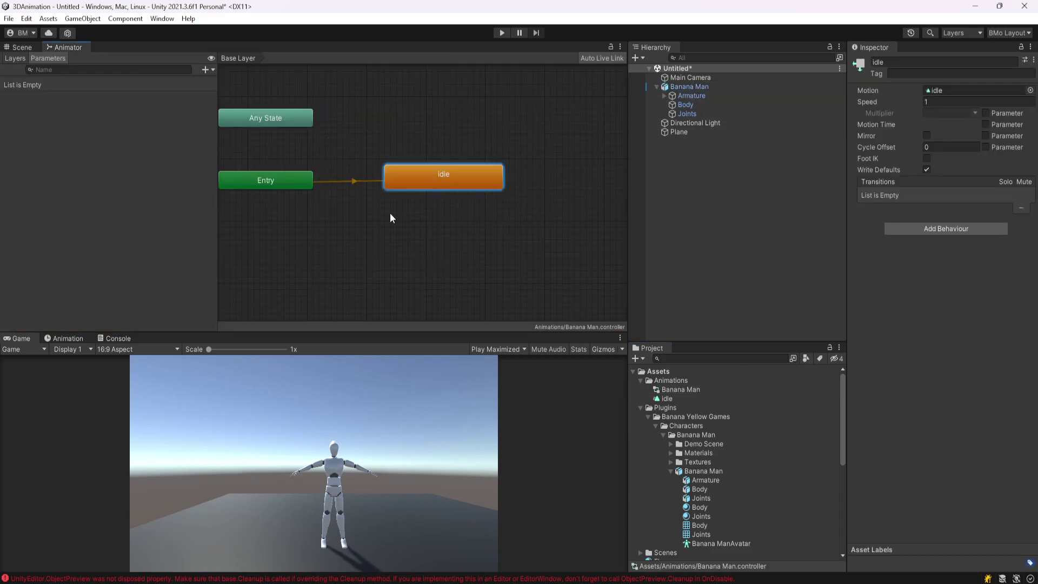
pyautogui.rightClick(518, 210)
pyautogui.click(450, 194)
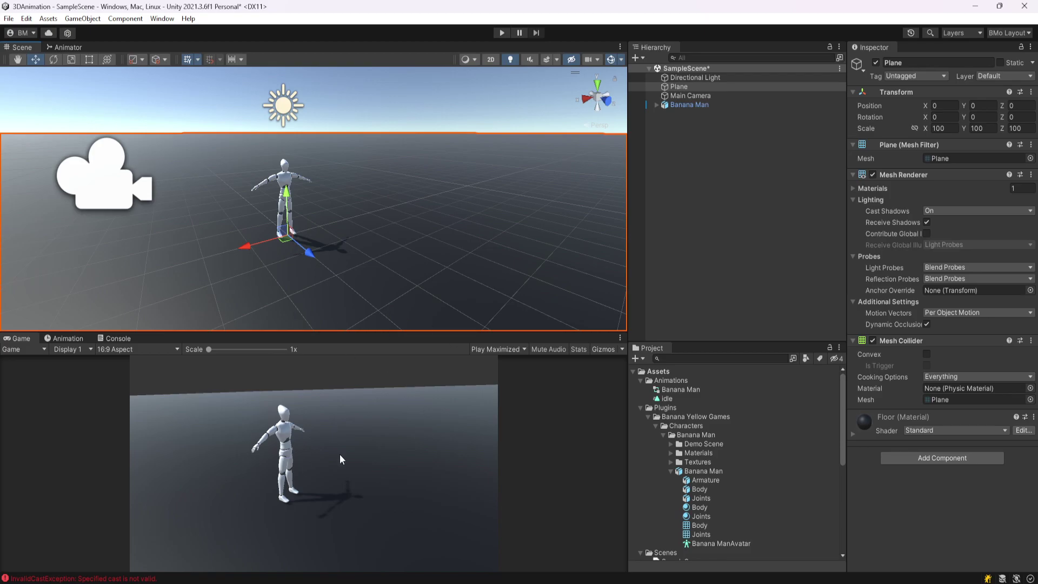
pyautogui.moveTo(421, 252); pyautogui.dragTo(356, 266, button='right')
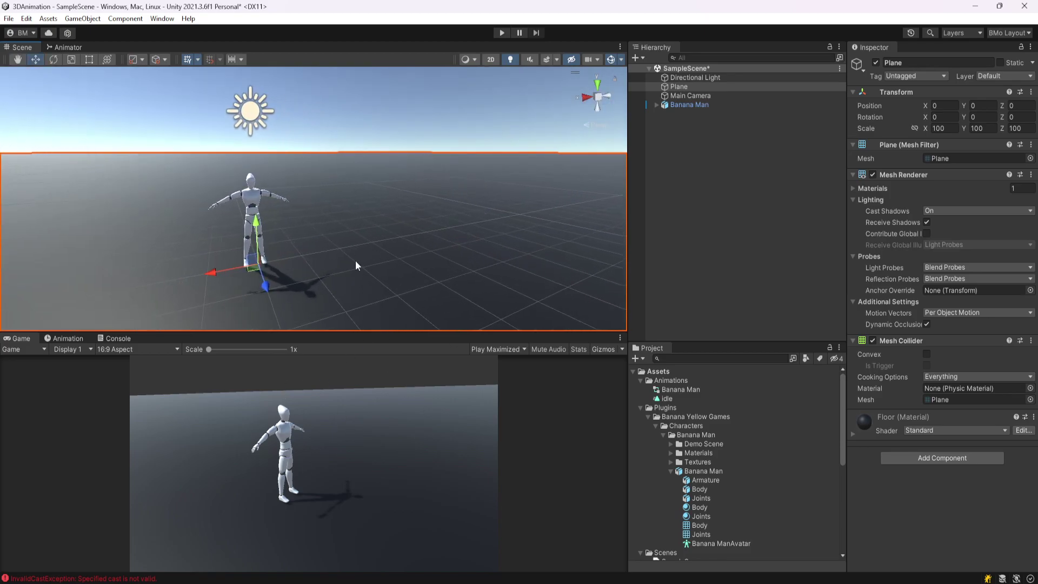
pyautogui.moveTo(447, 212); pyautogui.dragTo(465, 214, button='right')
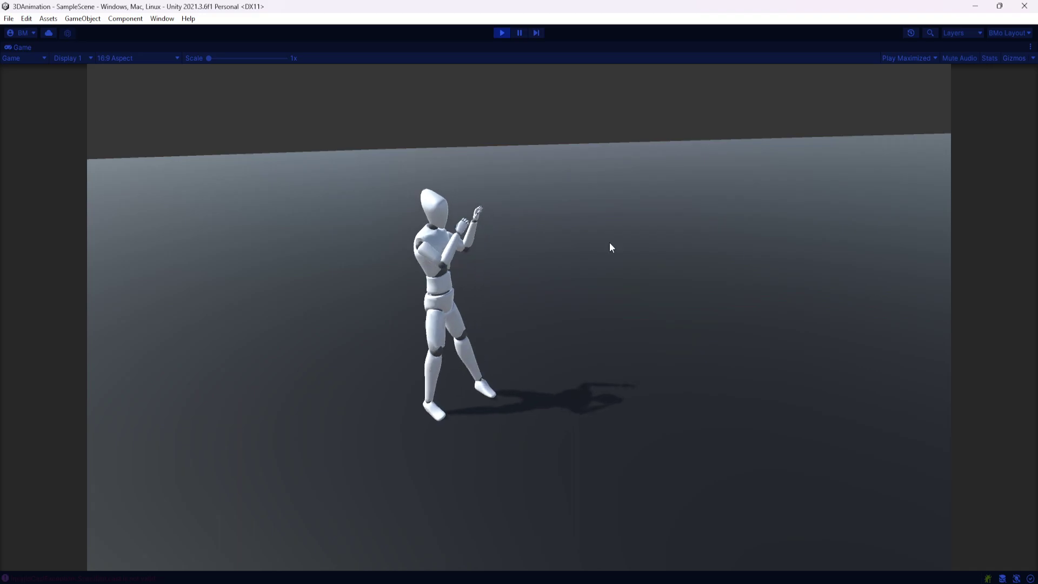
# Switch to Mixamo, search the animations for "punch" and preview the Punch Combo animation.
pyautogui.hotkey('alt', 'Tab')
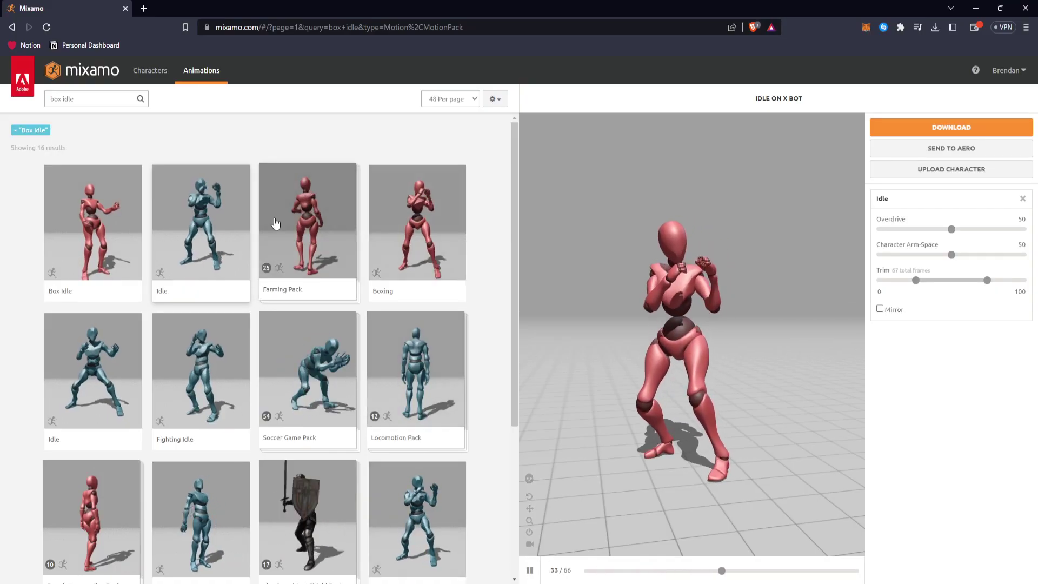
pyautogui.click(109, 97)
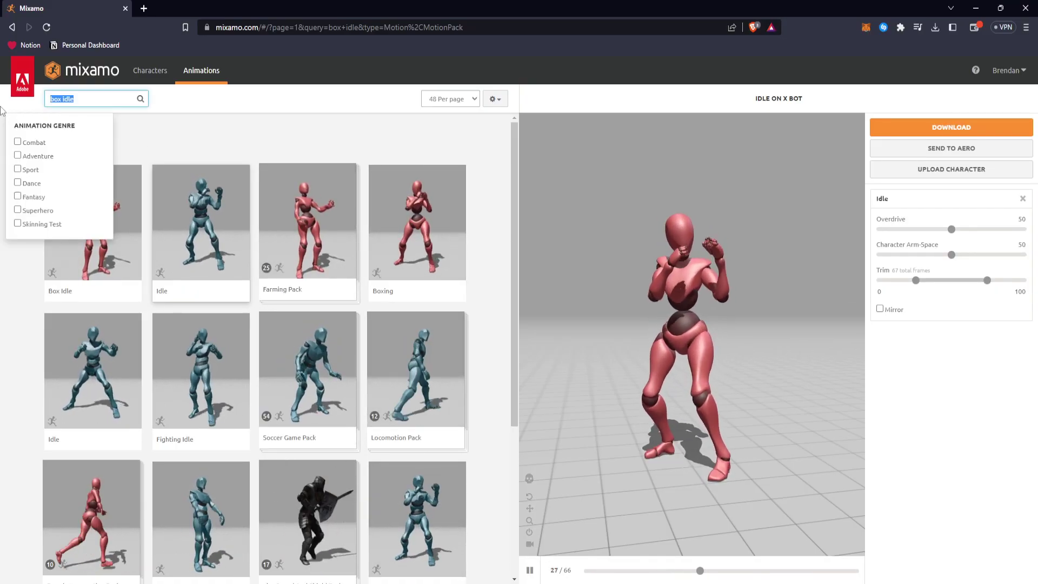
pyautogui.write('punch')
pyautogui.press('Return')
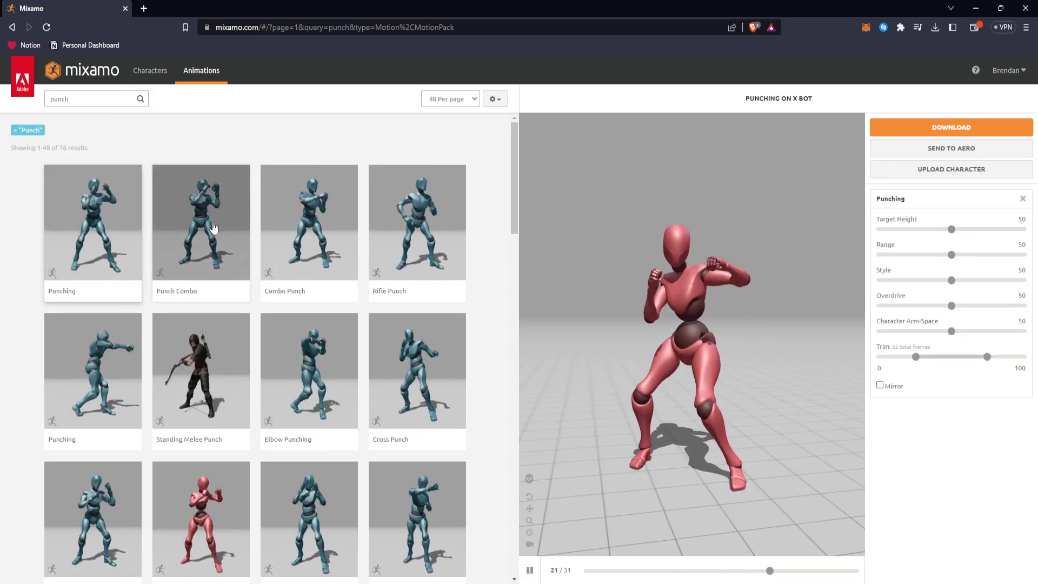
pyautogui.click(214, 228)
pyautogui.click(333, 246)
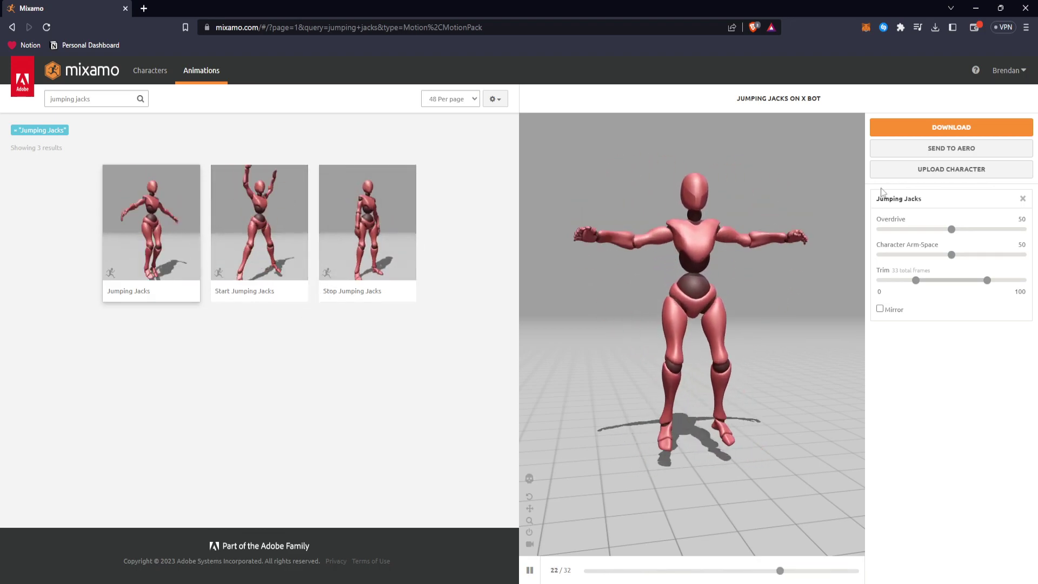
# Download the Jumping Jacks animation for X Bot.
pyautogui.click(921, 129)
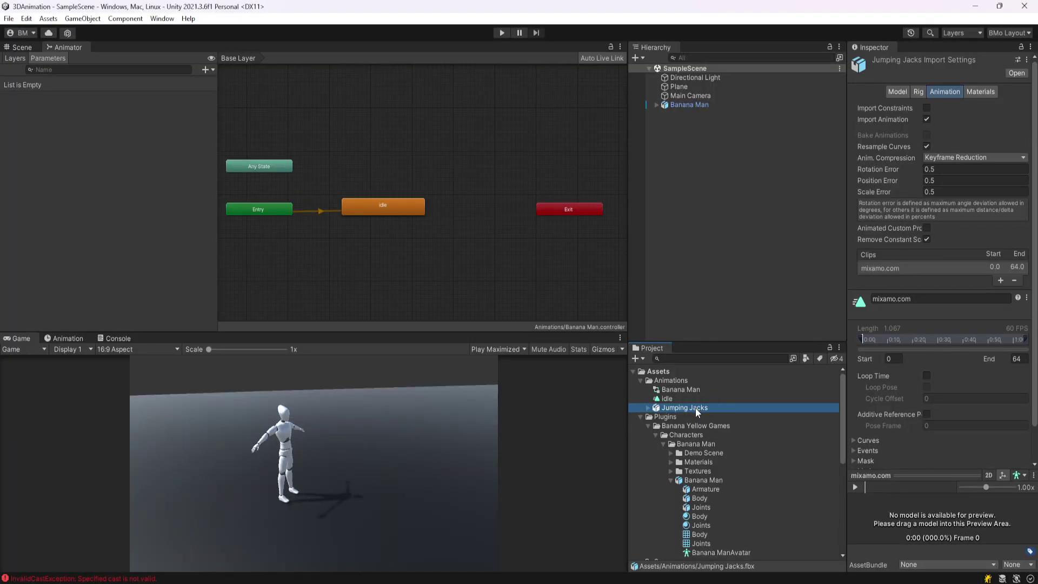
# In Unity, set the rig animation type of the imported Jumping Jacks model to Humanoid and apply the import settings.
pyautogui.click(648, 408)
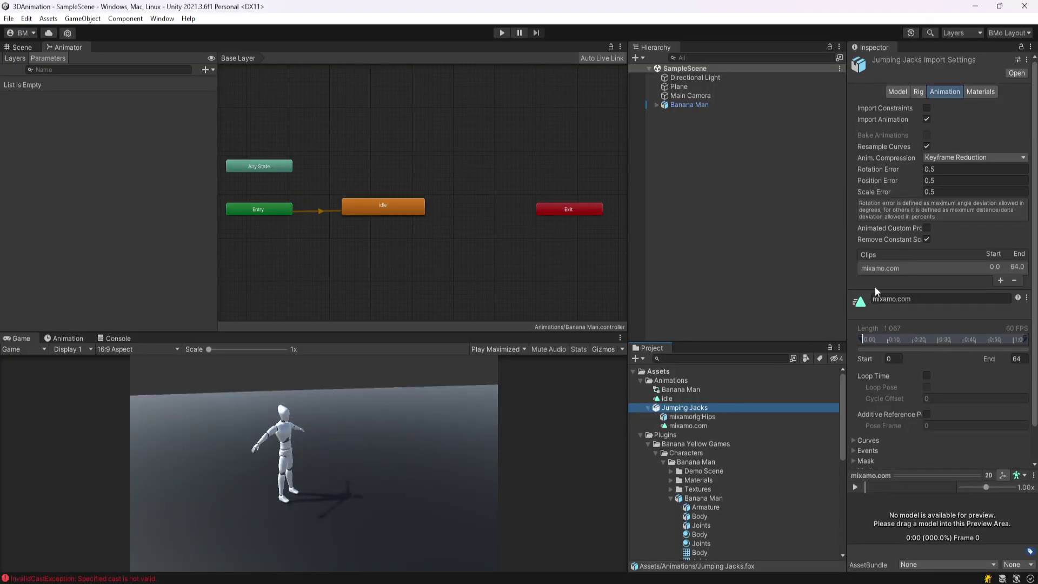
pyautogui.click(919, 92)
pyautogui.click(946, 111)
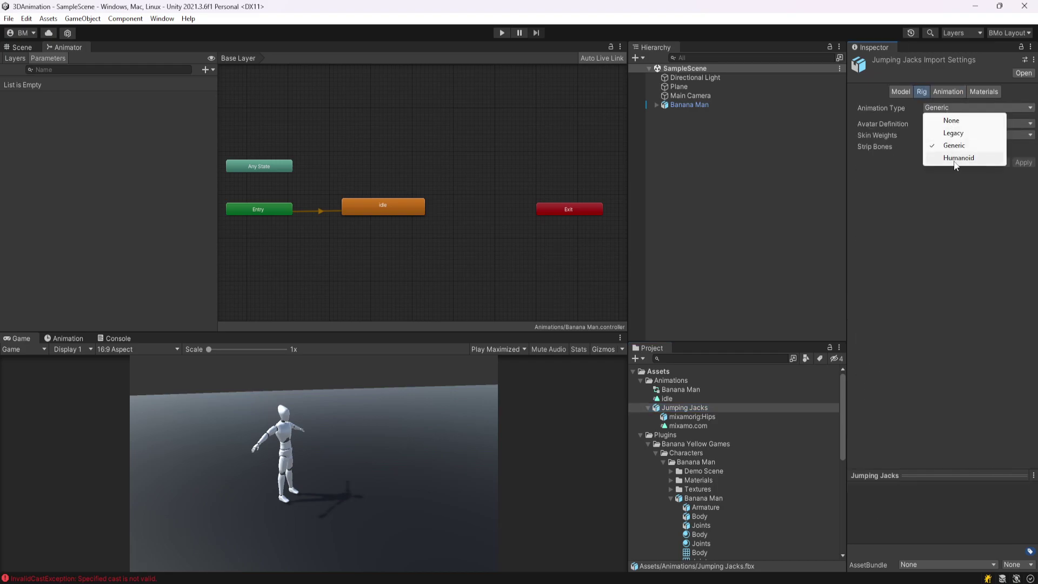
pyautogui.click(957, 156)
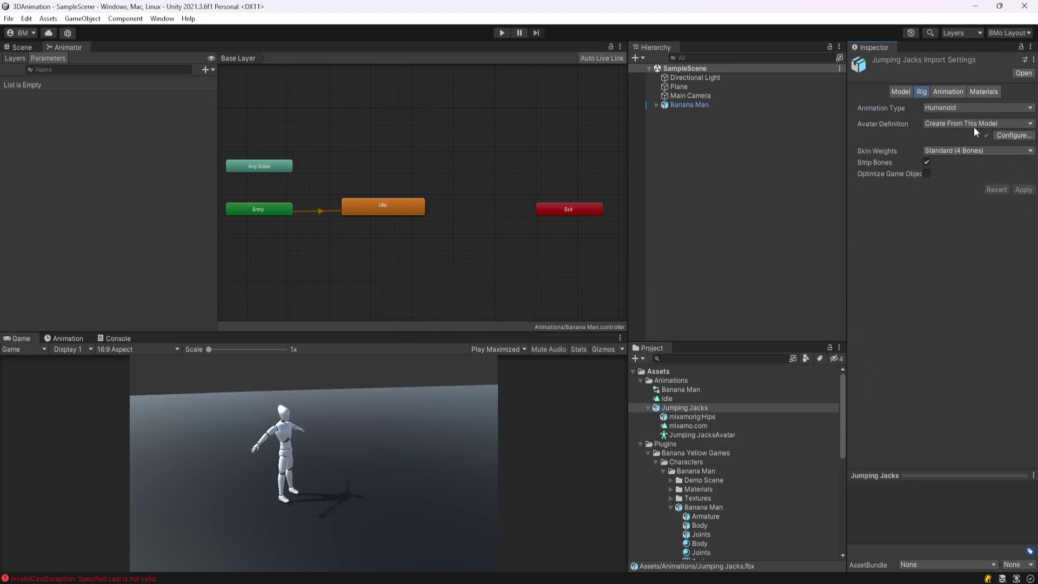
# Enable Loop Time on the mixamo.com clip of Jumping Jacks, rename the clip to "jumpingjacks" and apply the import settings.
pyautogui.click(948, 92)
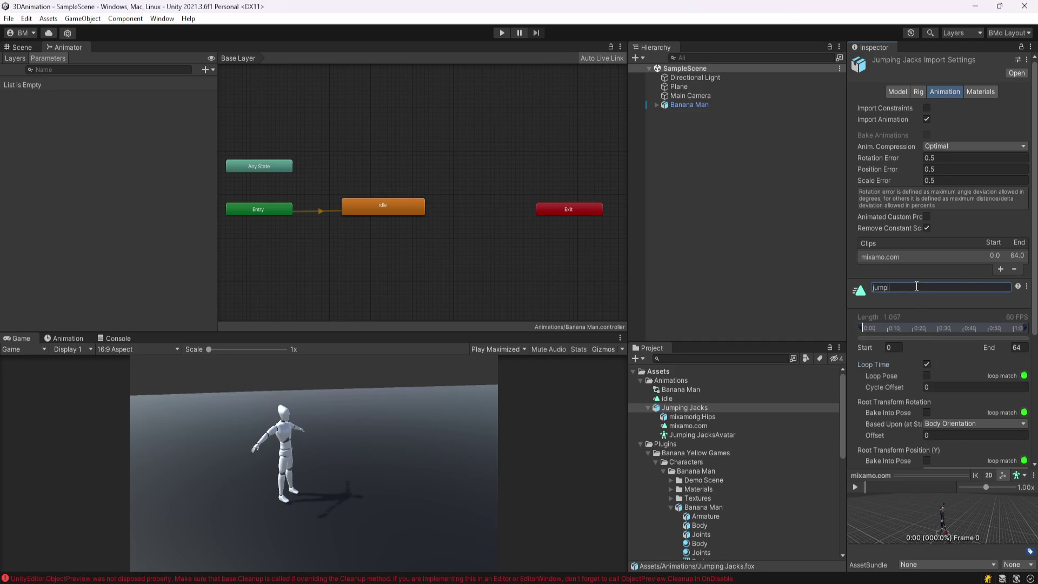
pyautogui.scroll(-6, 947, 307)
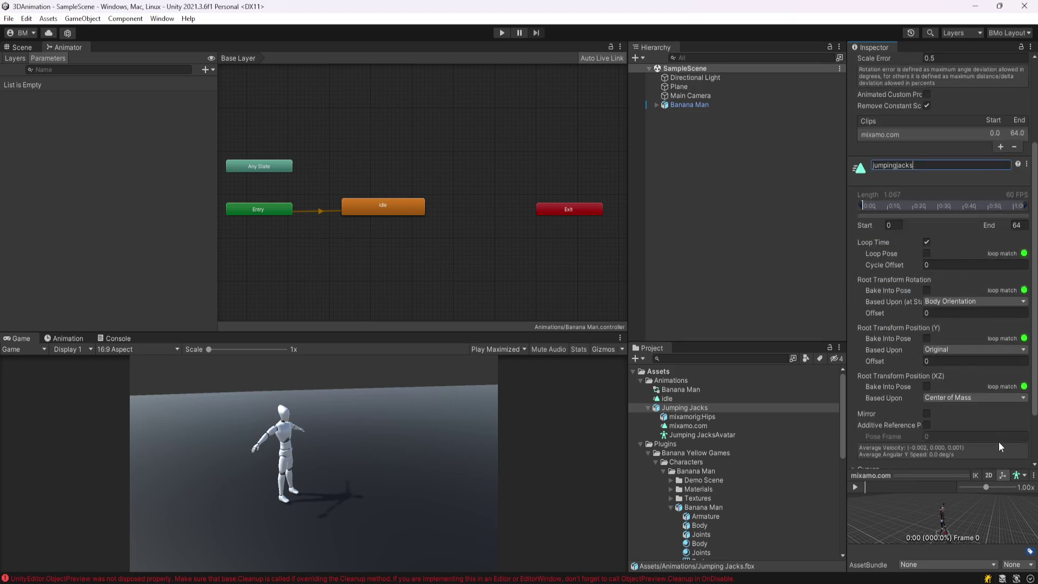
# Duplicate the jumpingjacks clip as a separate clip in the Animations folder and delete the imported Jumping Jacks model.
pyautogui.click(800, 426)
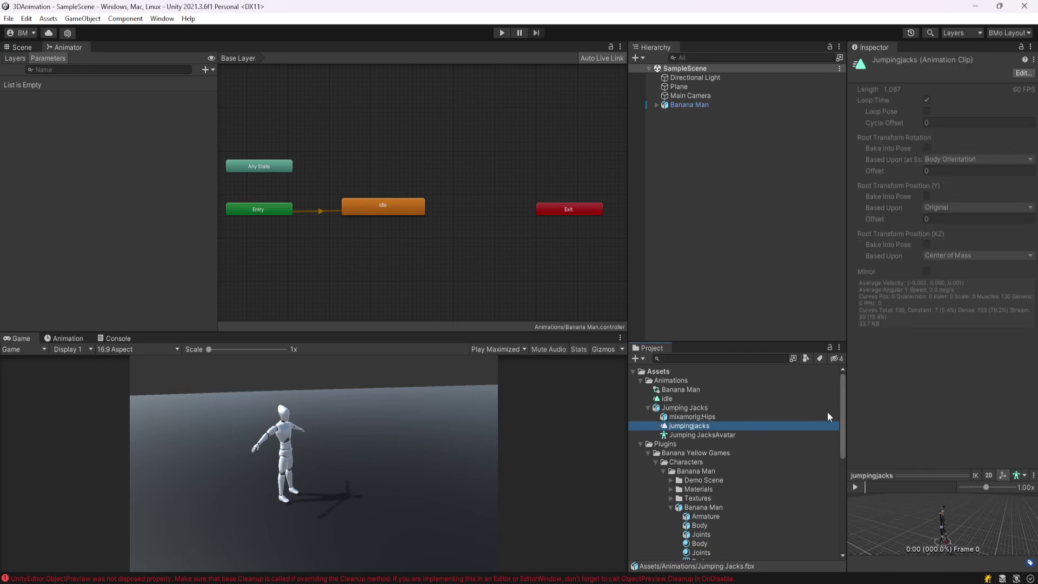
pyautogui.hotkey('ctrl', 'd')
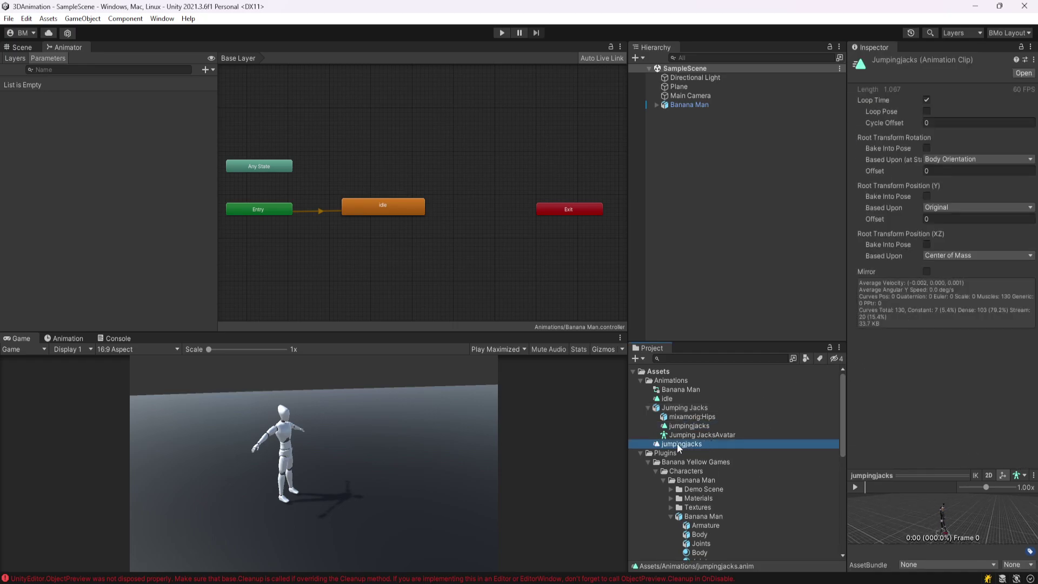
pyautogui.click(666, 427)
pyautogui.press('Delete')
pyautogui.press('Return')
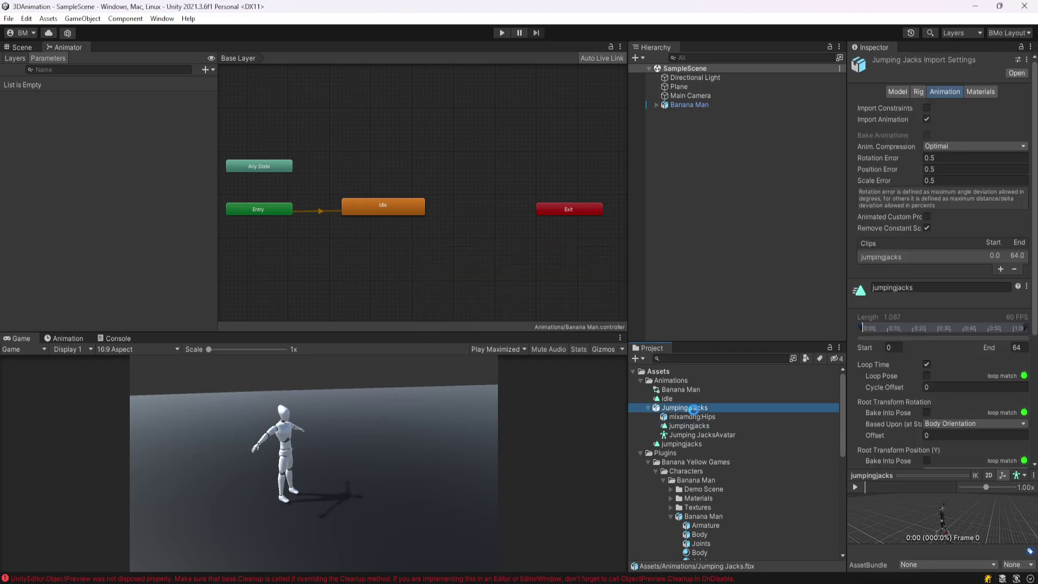
# Add the standalone jumpingjacks clip as a new state in the Banana Man animator graph.
pyautogui.click(682, 408)
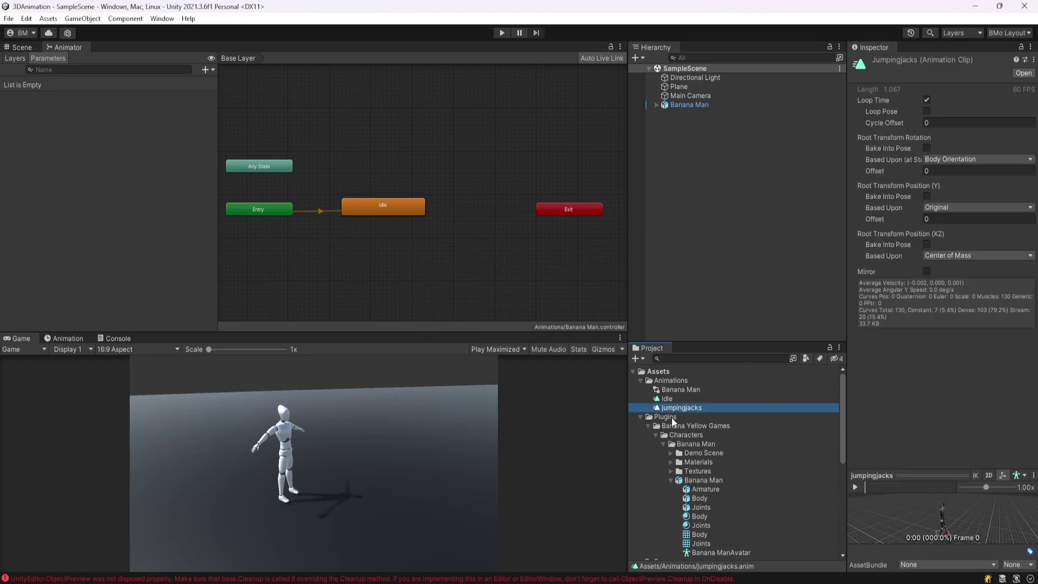
pyautogui.moveTo(683, 408); pyautogui.dragTo(407, 252)
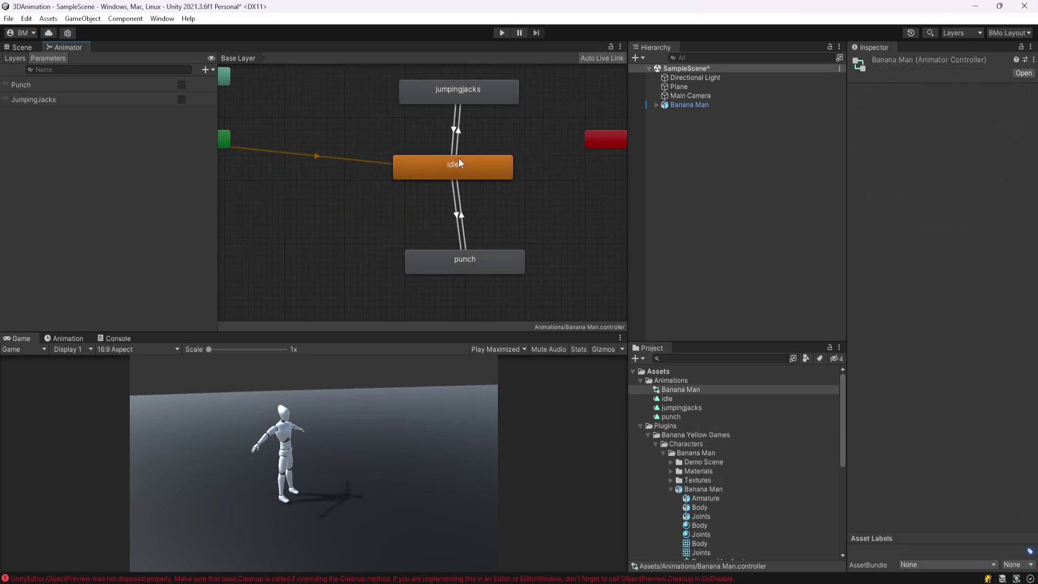
# Examine the idle, jumpingjacks and punch states in the animator graph and the settings of the idle-to-punch transition.
pyautogui.moveTo(500, 190); pyautogui.dragTo(534, 223, button='middle')
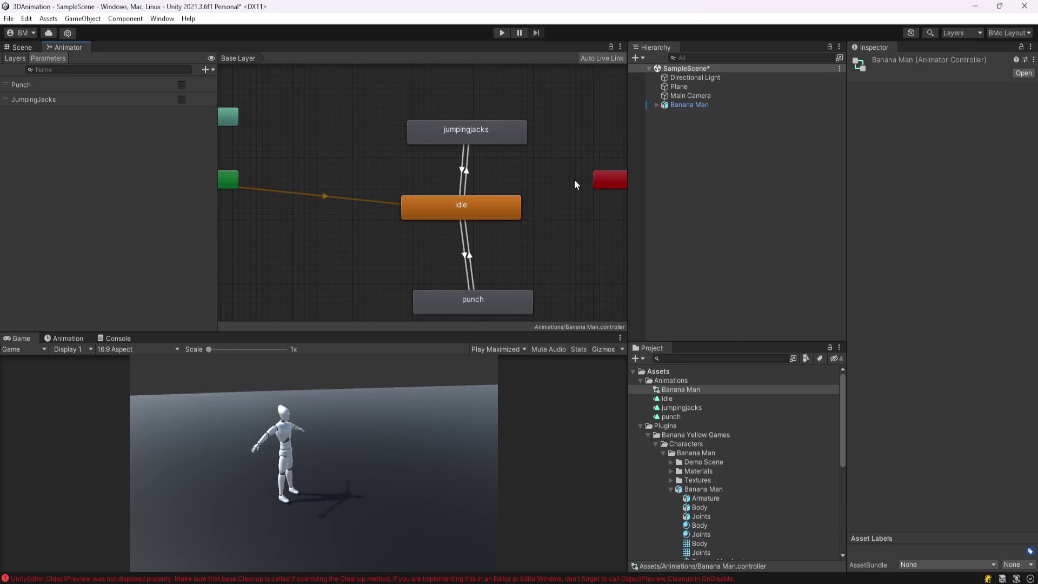
pyautogui.moveTo(575, 184); pyautogui.dragTo(543, 183, button='middle')
pyautogui.click(470, 179)
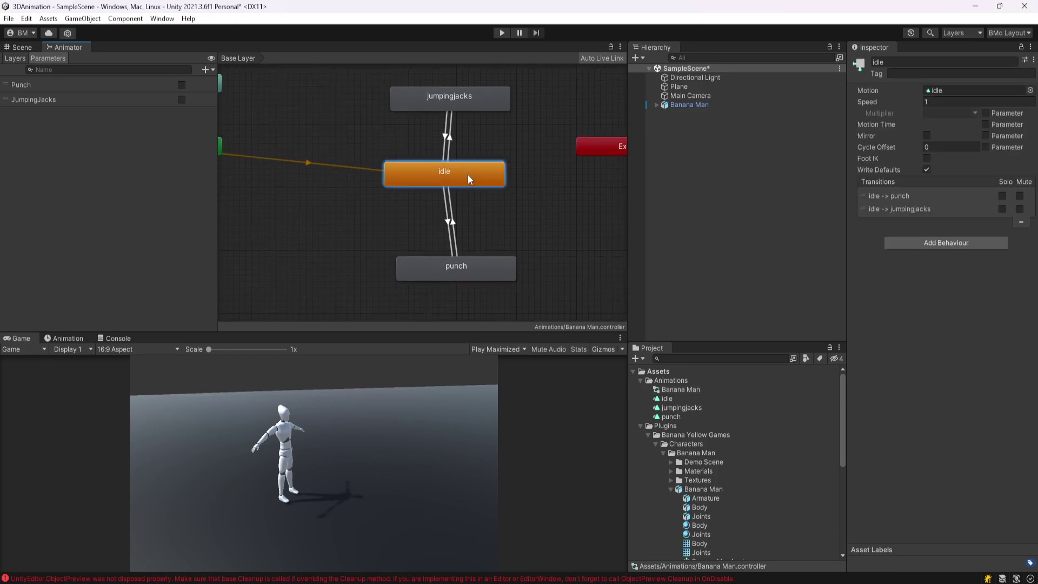
pyautogui.click(459, 97)
pyautogui.click(474, 277)
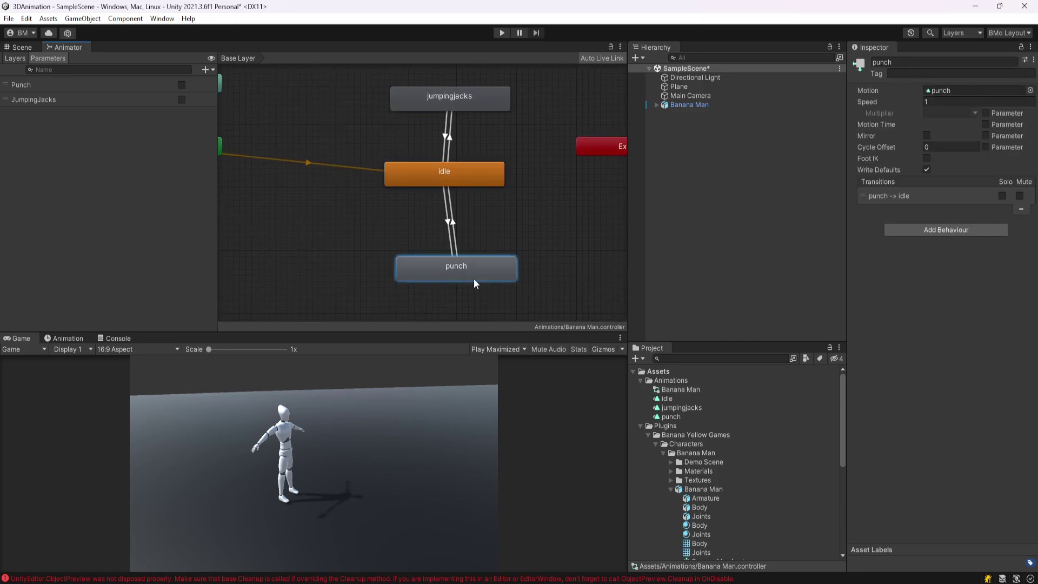
pyautogui.click(449, 216)
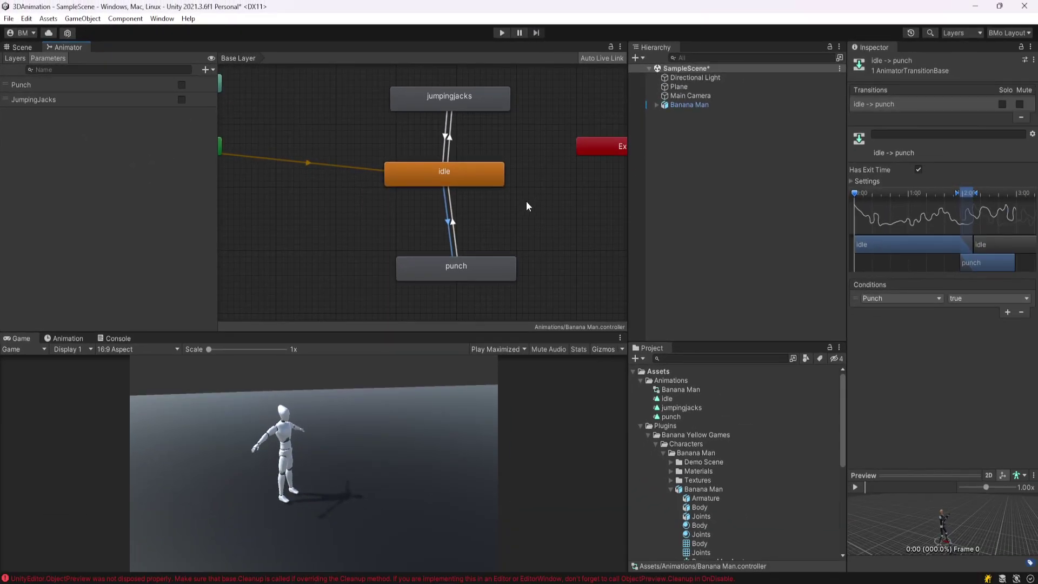
pyautogui.click(453, 179)
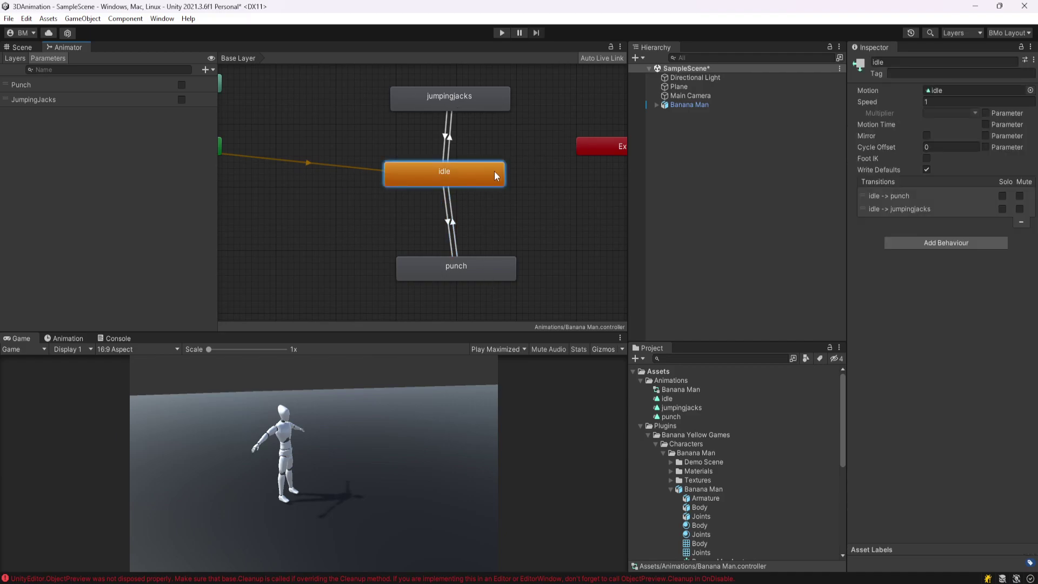
pyautogui.click(523, 180)
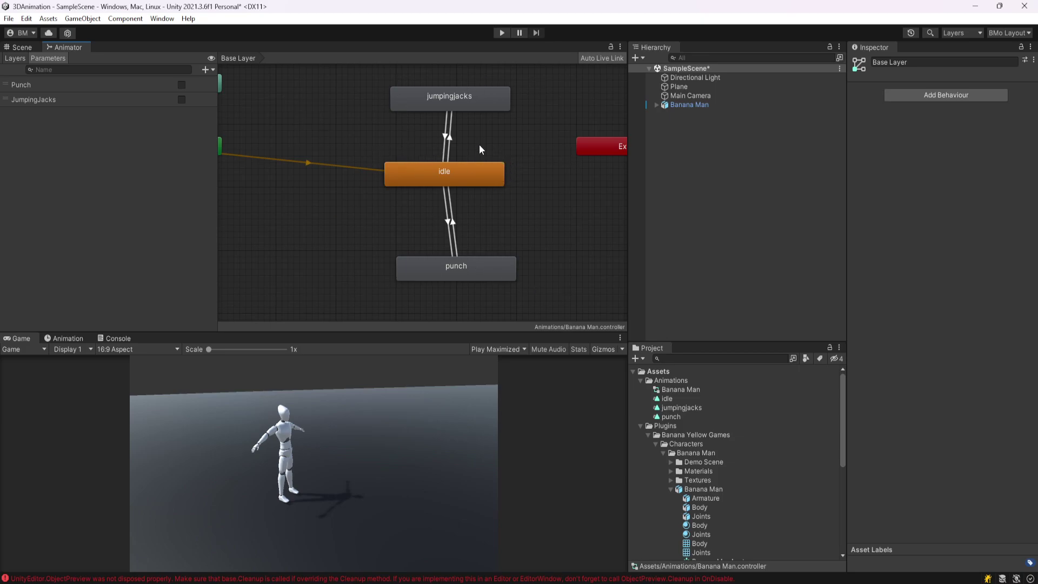
# Switch to Visual Studio and examine the Animator field and Awake method in the PlayerController script.
pyautogui.hotkey('alt', 'Tab')
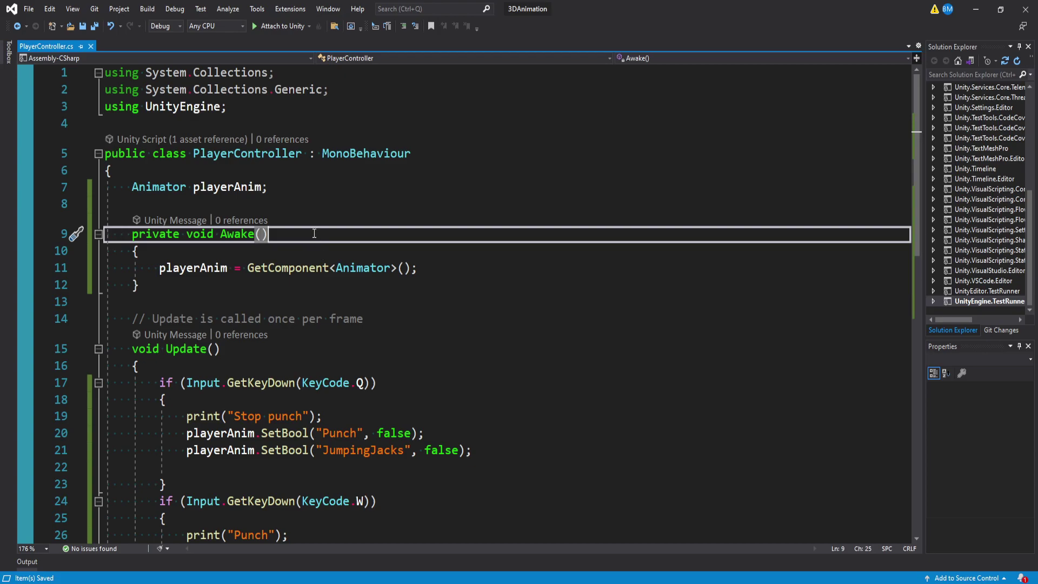
pyautogui.moveTo(140, 285); pyautogui.dragTo(135, 190)
pyautogui.scroll(-4, 303, 257)
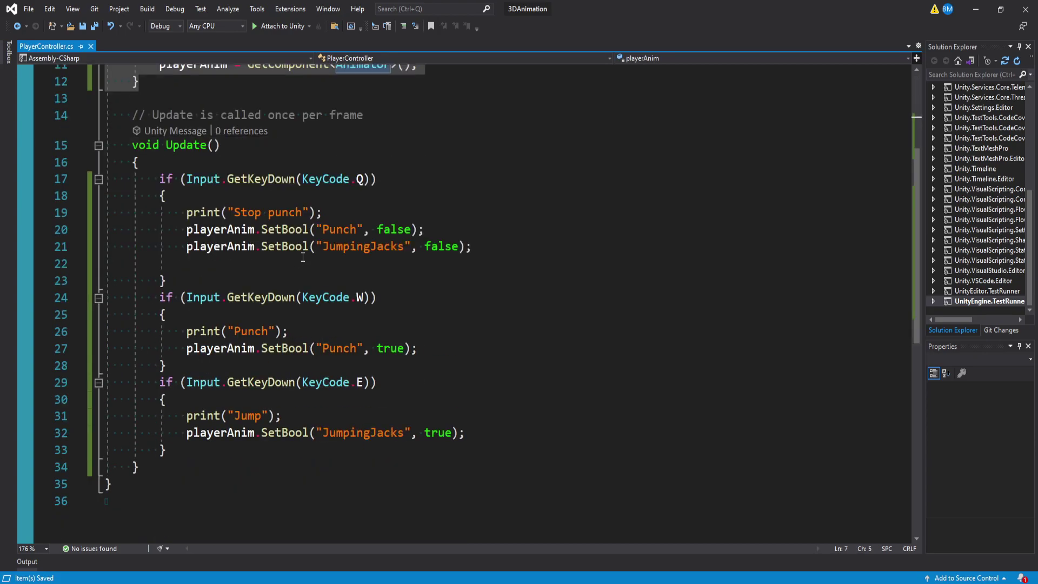
# Examine the Q, W and E key checks in Update and the SetBool calls for the Punch and JumpingJacks parameters.
pyautogui.click(364, 180)
pyautogui.click(363, 297)
pyautogui.click(364, 382)
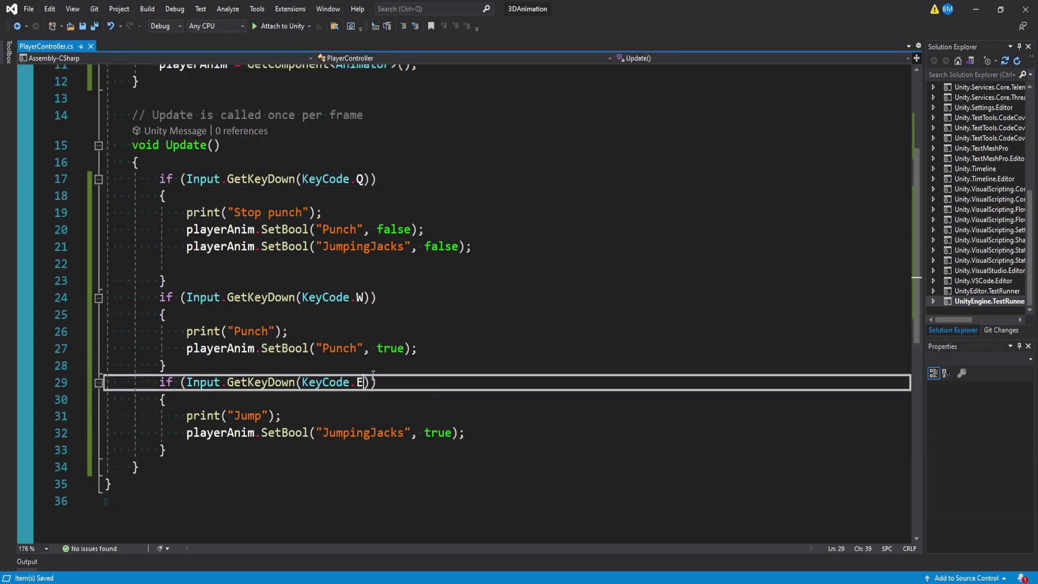
pyautogui.scroll(-1, 467, 393)
pyautogui.moveTo(474, 382); pyautogui.dragTo(266, 390)
pyautogui.click(282, 382)
pyautogui.click(367, 298)
pyautogui.doubleClick(342, 298)
pyautogui.doubleClick(372, 382)
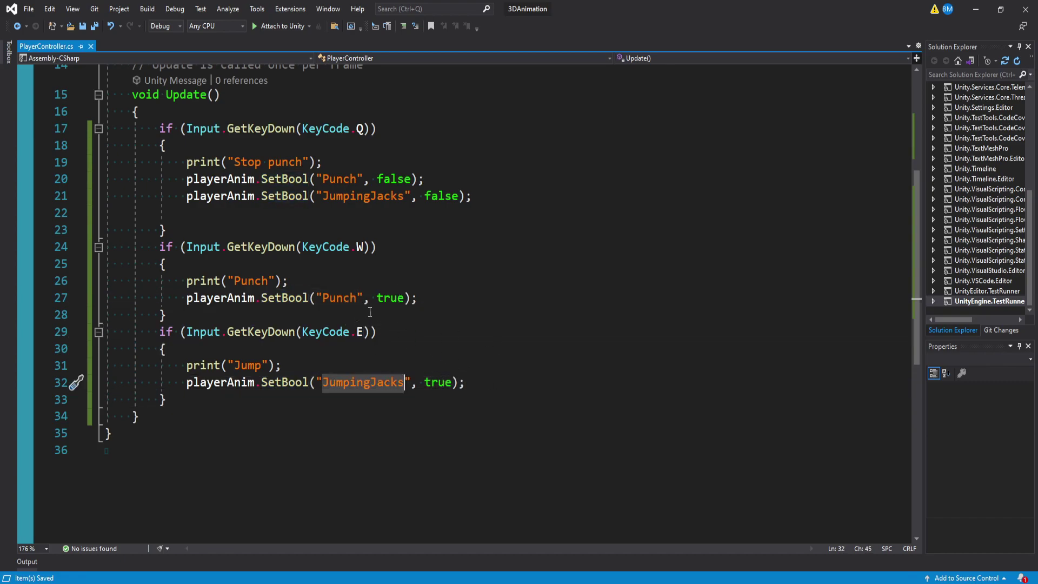
pyautogui.click(427, 207)
pyautogui.moveTo(502, 203); pyautogui.dragTo(188, 166)
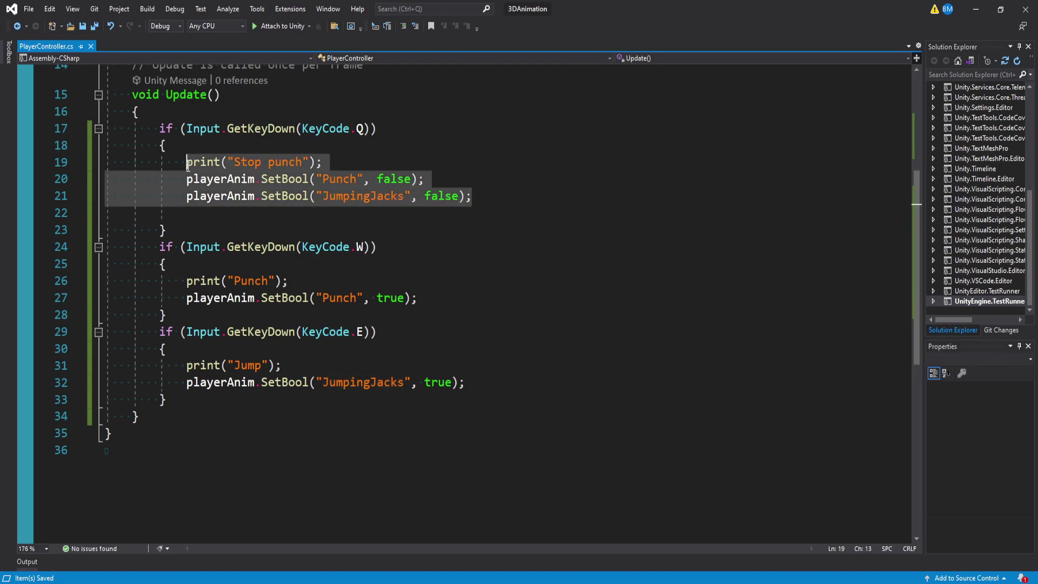
pyautogui.click(495, 182)
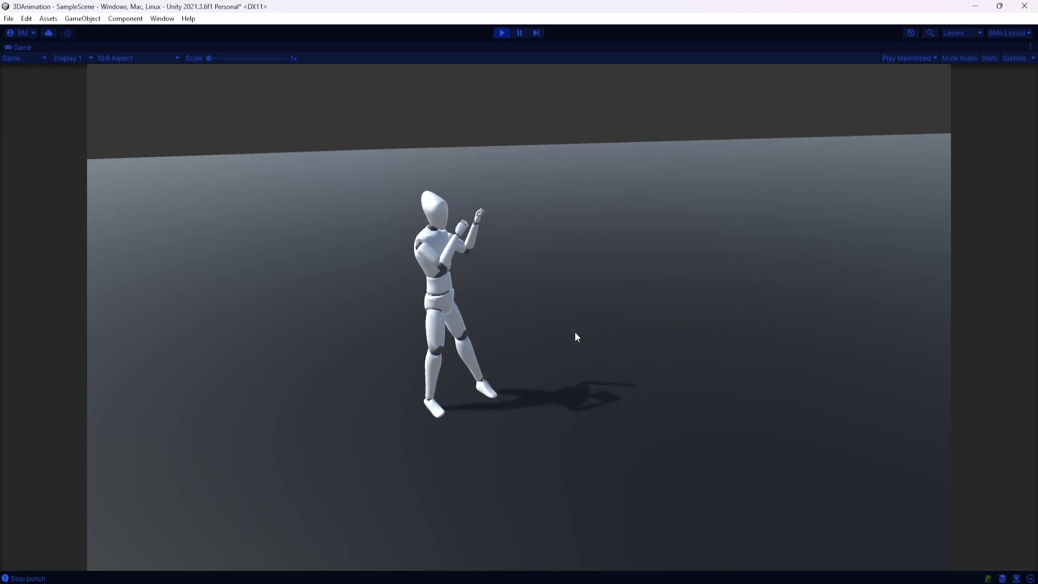
# In Unity's running game, trigger the character's jumping jacks animation from the keyboard.
pyautogui.press('space')
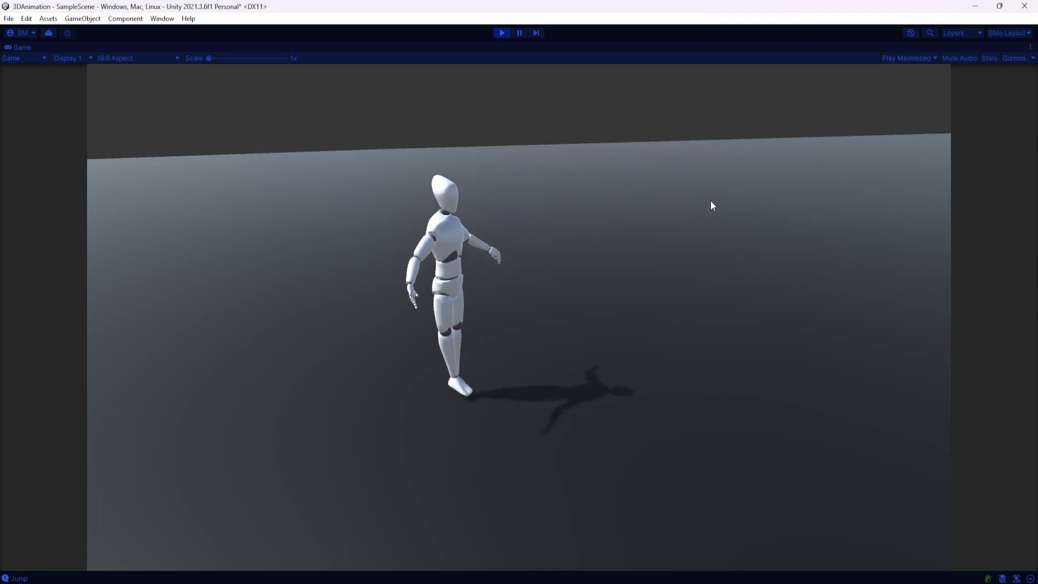